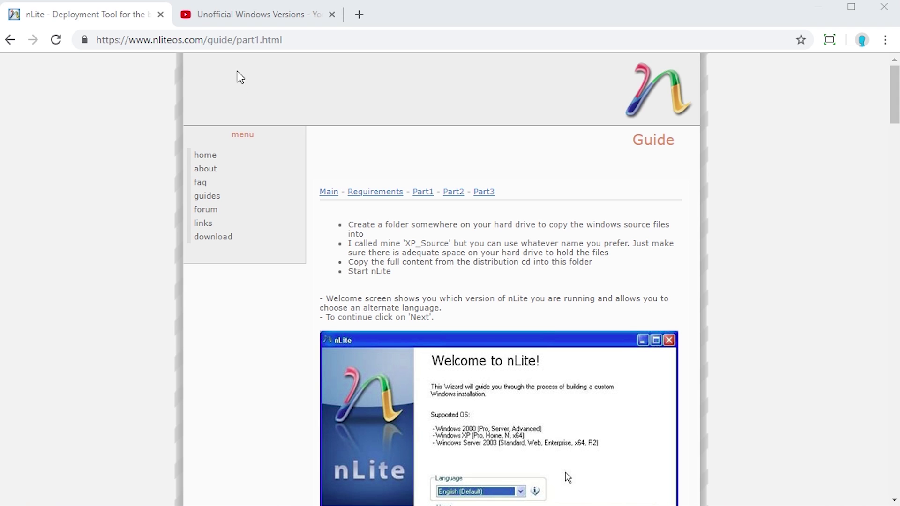
Browse the Unofficial Windows Versions playlist, then open the nLite download page from the guide.
left_click(258, 15)
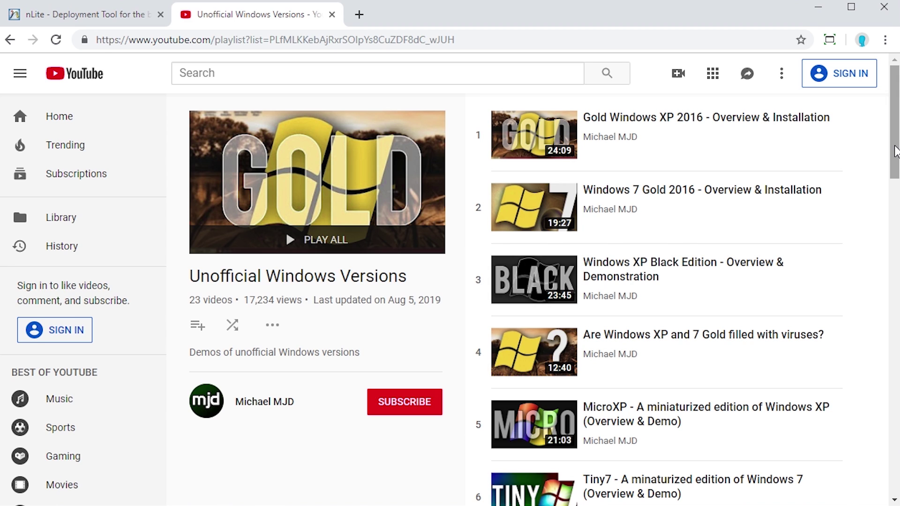
left_click_drag(895, 141, 867, 482)
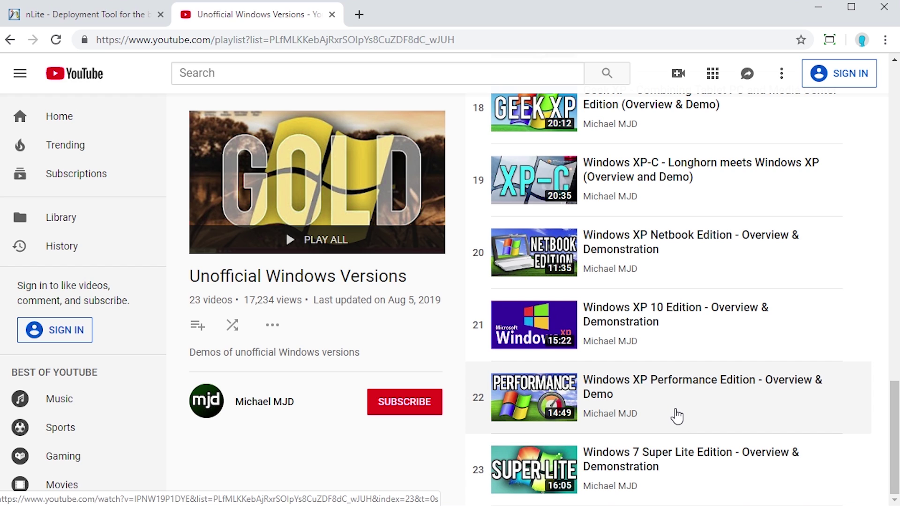
scroll(677, 415, "up", 9)
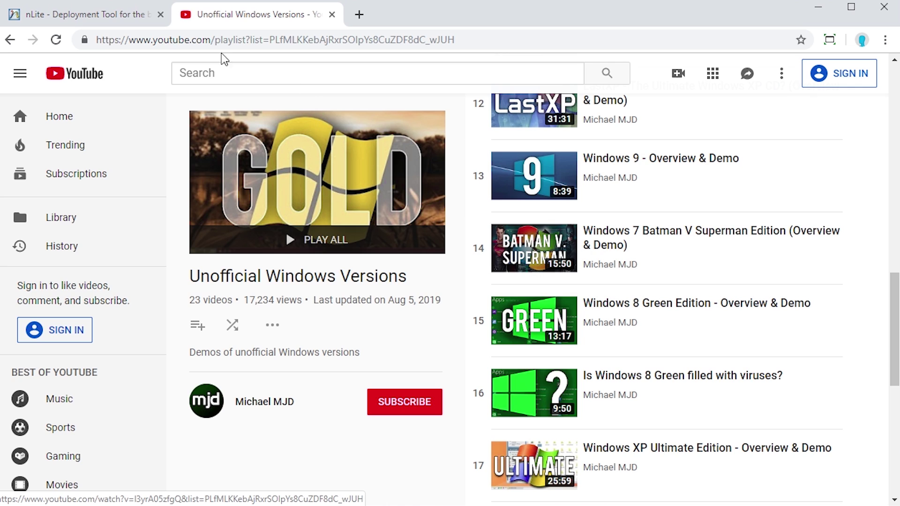
left_click(118, 18)
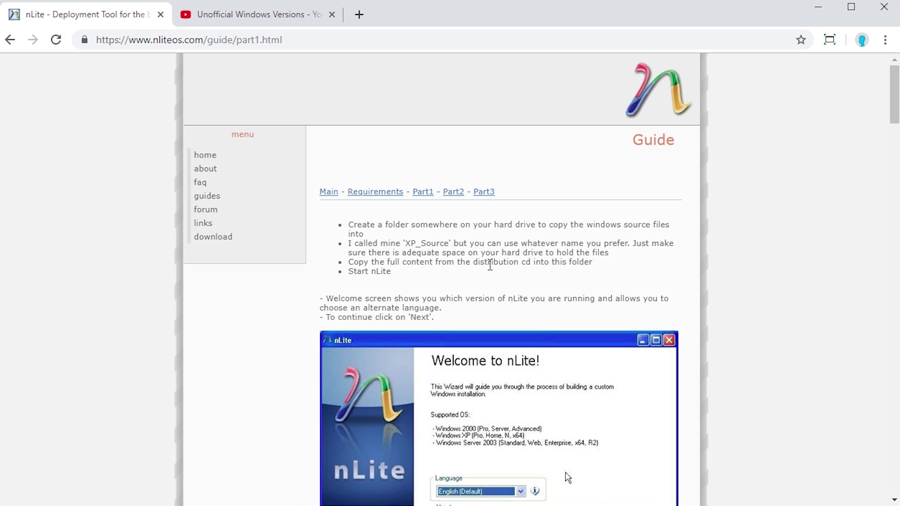
left_click(338, 14)
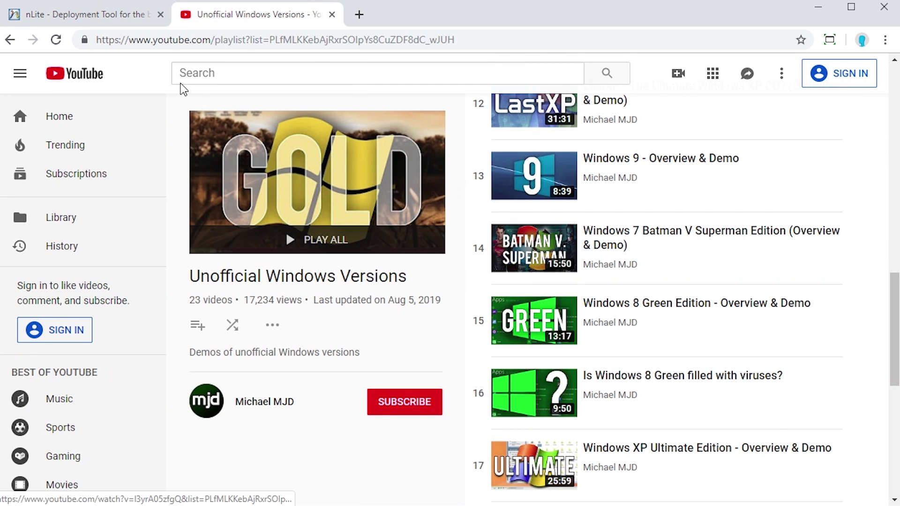
left_click(93, 16)
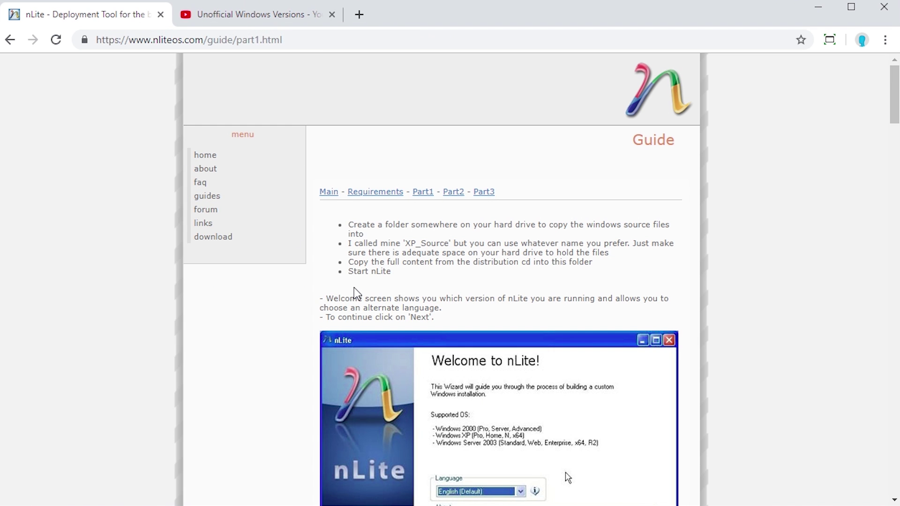
left_click(215, 238)
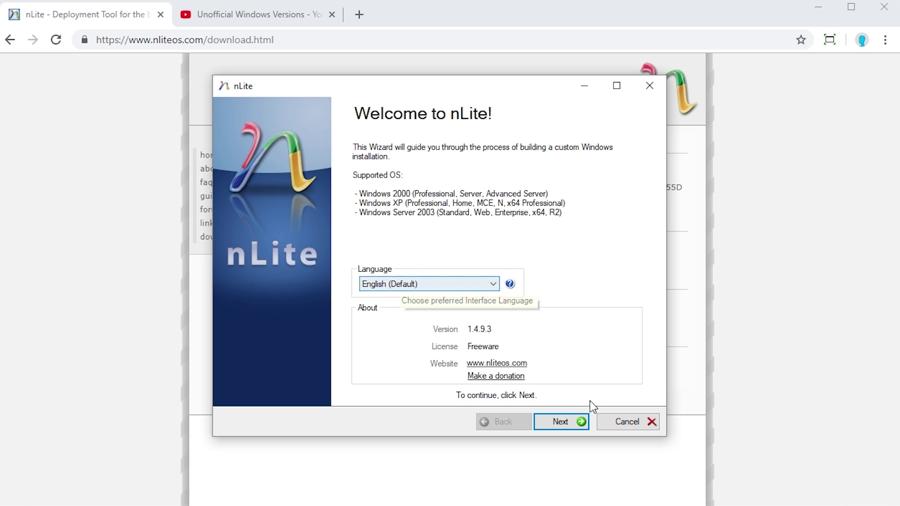
Continue from the nLite welcome screen to the Windows installation location step.
left_click(562, 422)
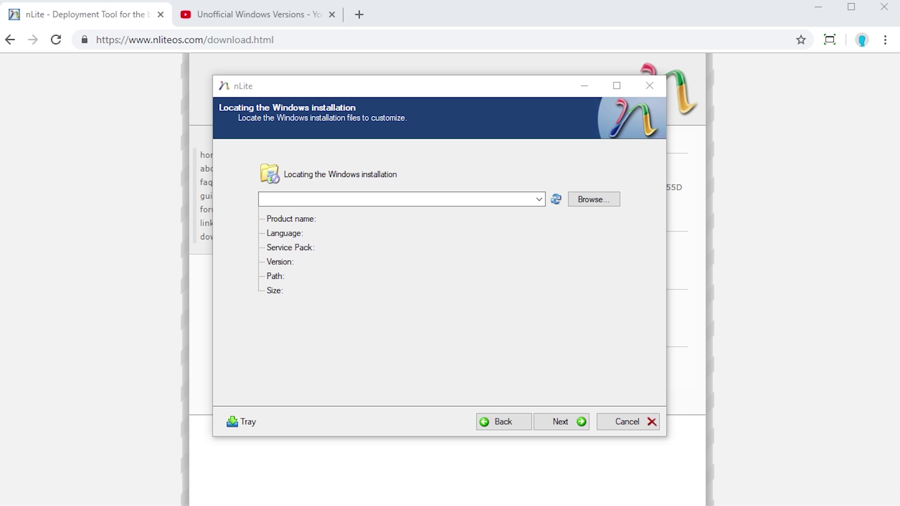
Place the empty MJDXP folder beside the XP ISO archive and select all the ISO's files.
left_click_drag(454, 237, 228, 73)
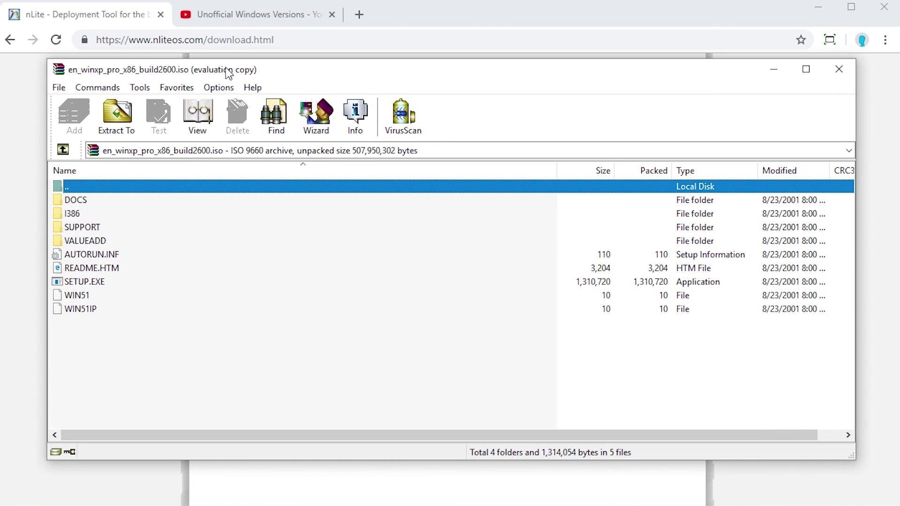
key("super+e")
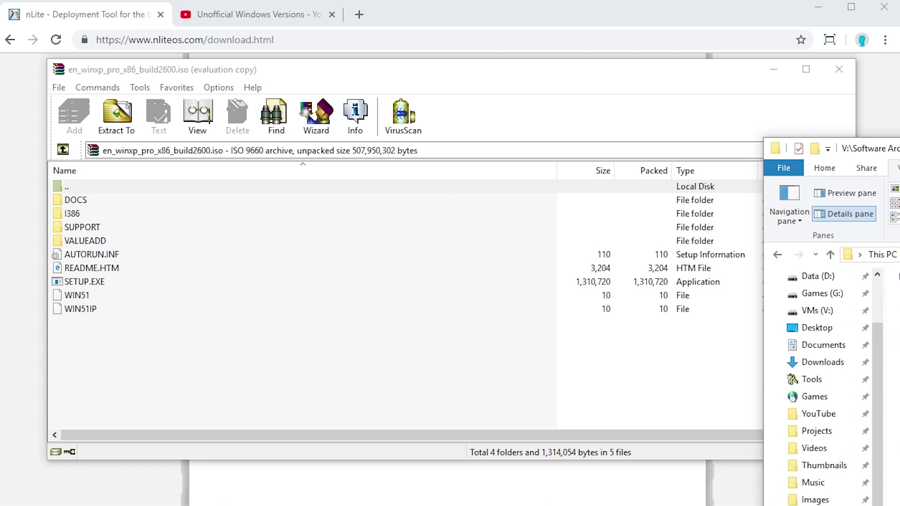
left_click_drag(103, 359, 66, 195)
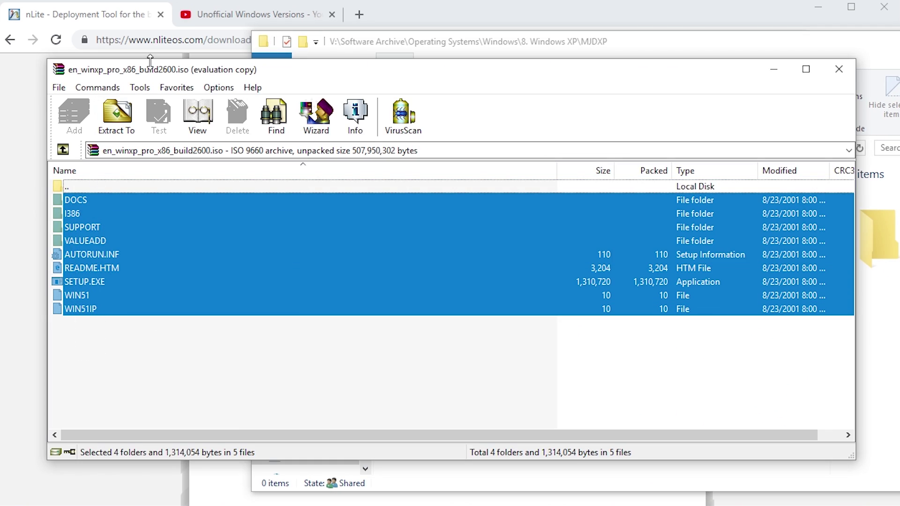
left_click_drag(151, 69, 622, 131)
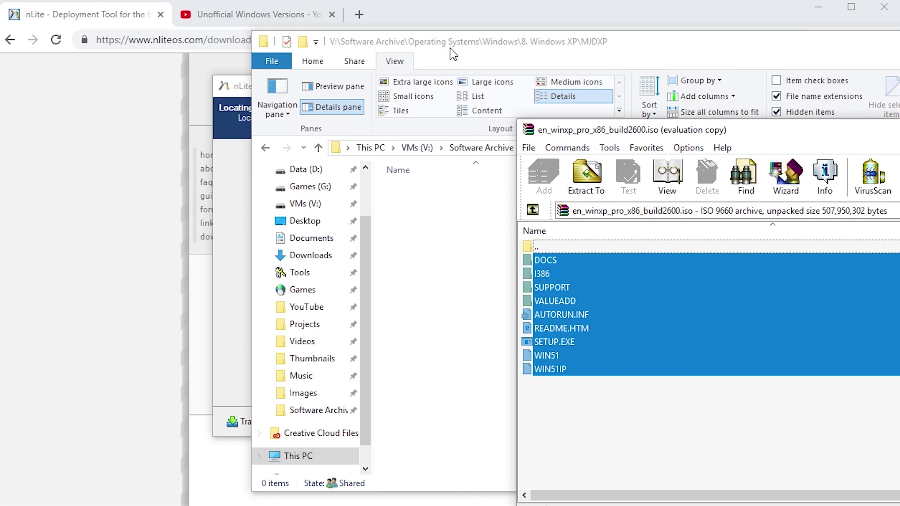
left_click_drag(450, 54, 202, 98)
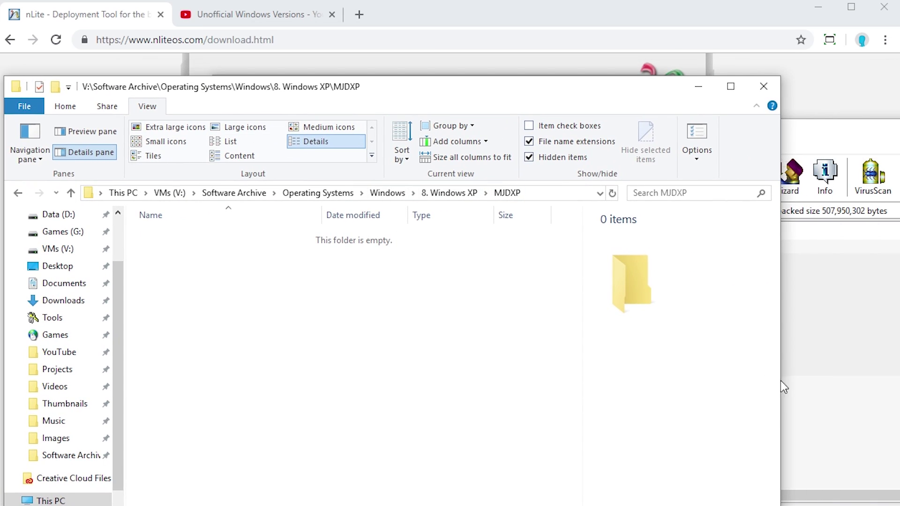
Extract all the ISO's files into the MJDXP folder.
left_click(828, 436)
left_click_drag(591, 396, 311, 358)
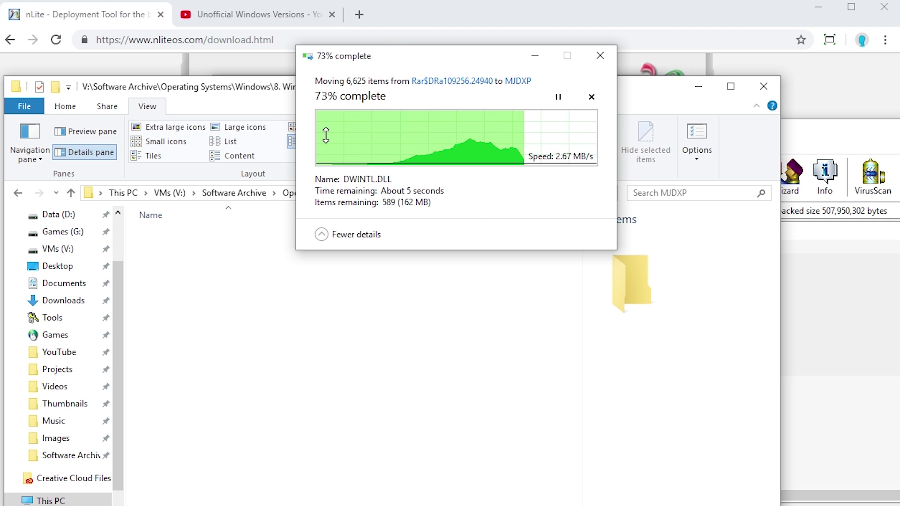
left_click_drag(365, 63, 317, 139)
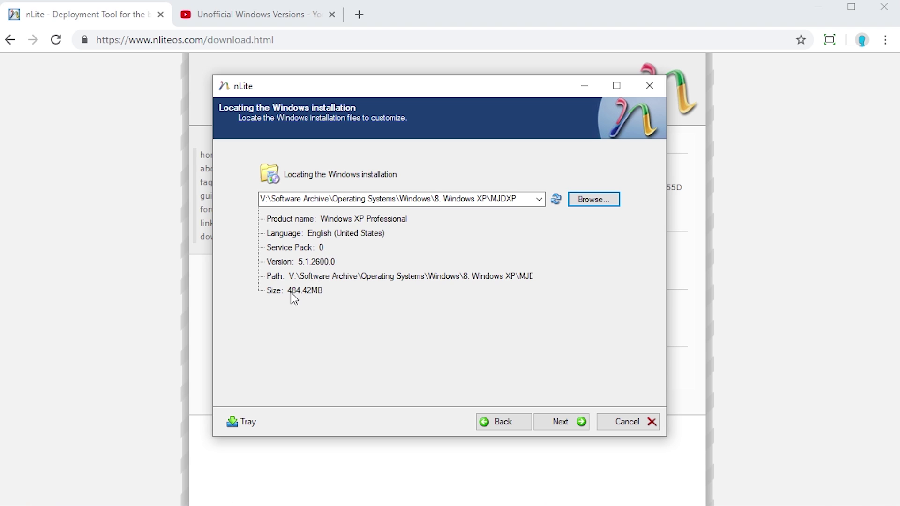
Accept the detected Windows XP Professional source in MJDXP and skip loading a preset.
left_click(412, 275)
left_click(365, 219)
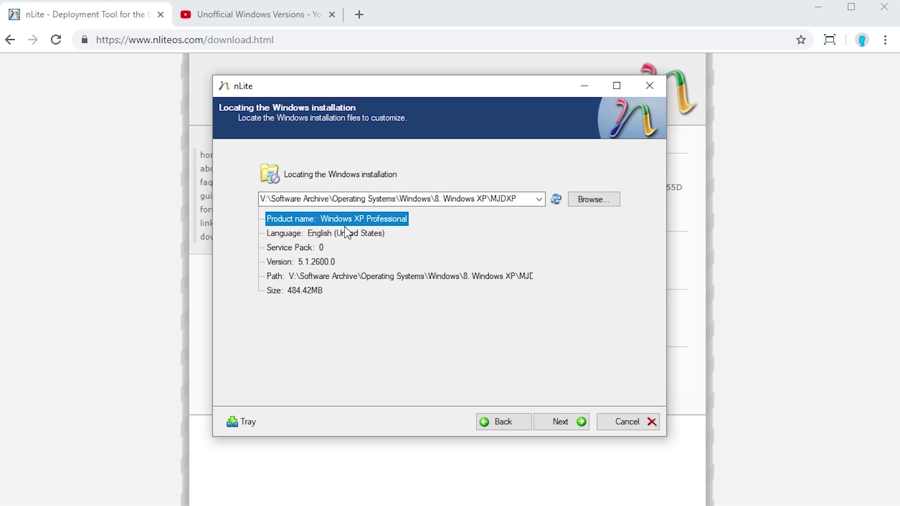
left_click(562, 423)
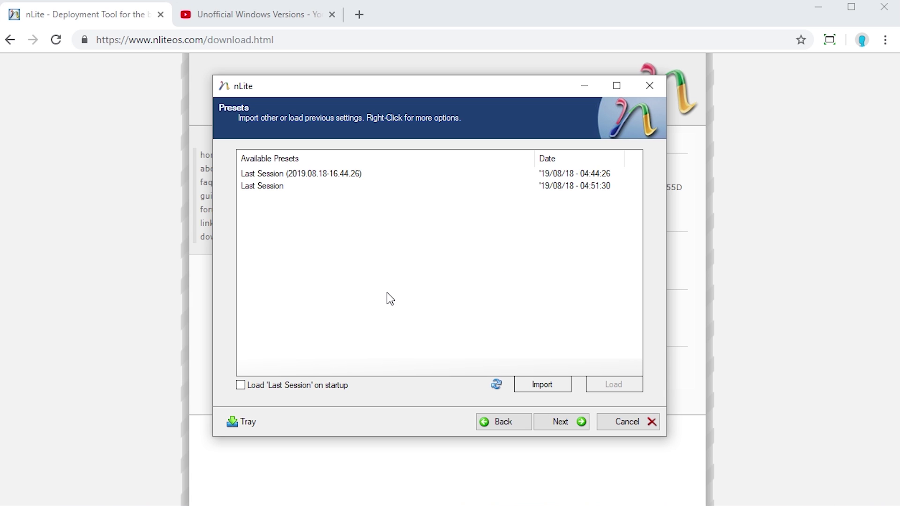
left_click(580, 422)
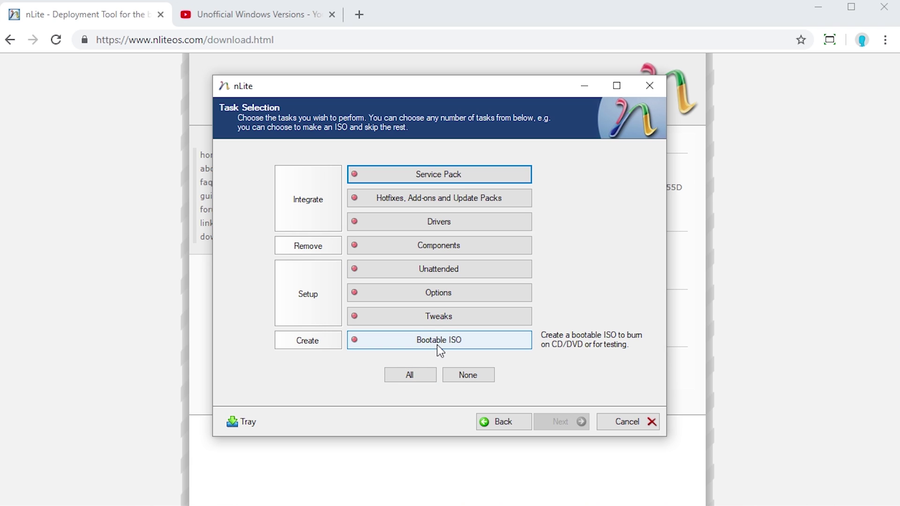
Enable all tasks, Service Pack through Bootable ISO, and proceed to Service Pack.
left_click(399, 377)
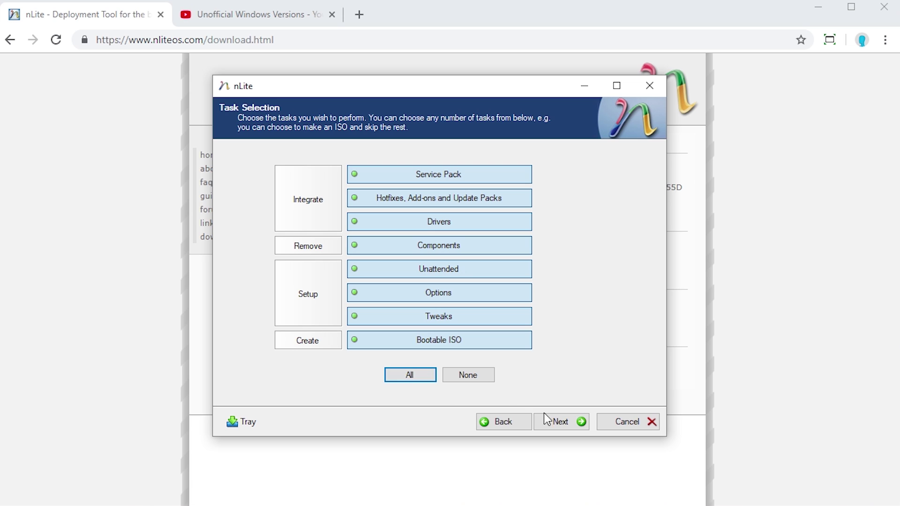
left_click(561, 421)
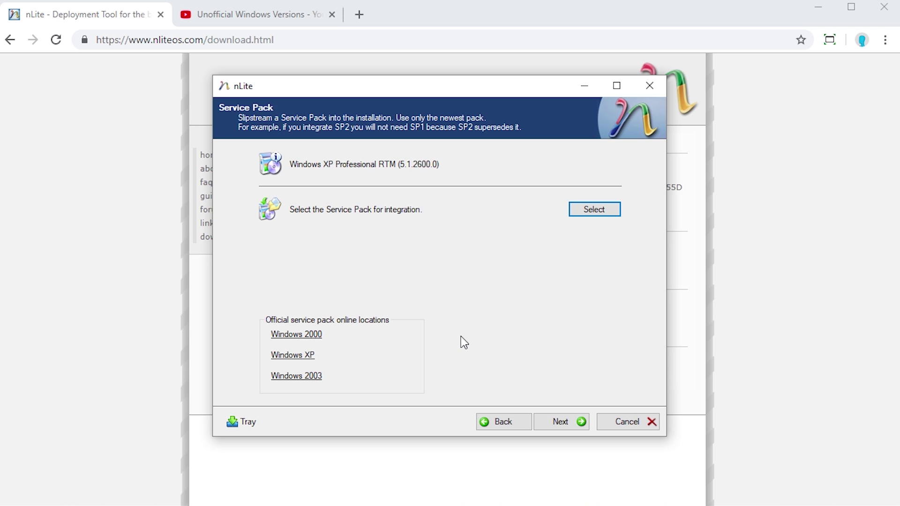
Integrate the SP2 executable, making the source Windows XP Professional SP2 (5.1.2600.2180).
left_click(595, 211)
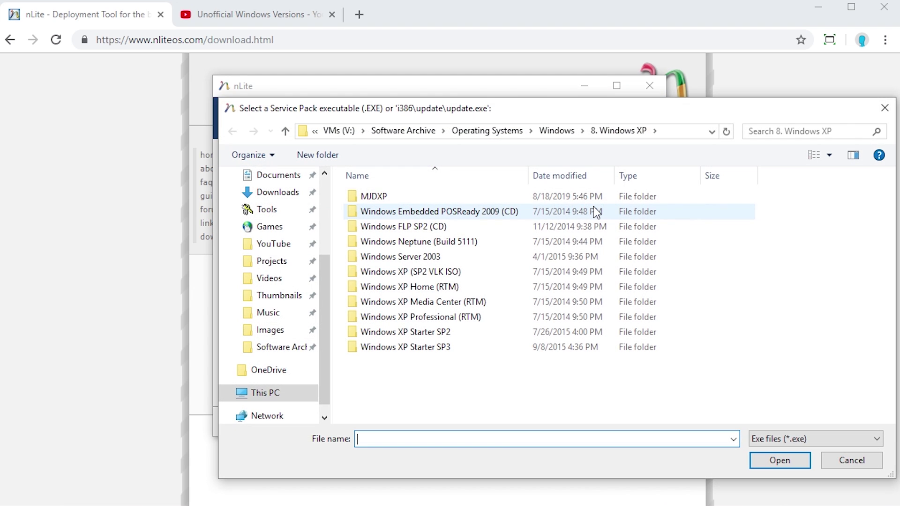
left_click_drag(382, 115, 289, 81)
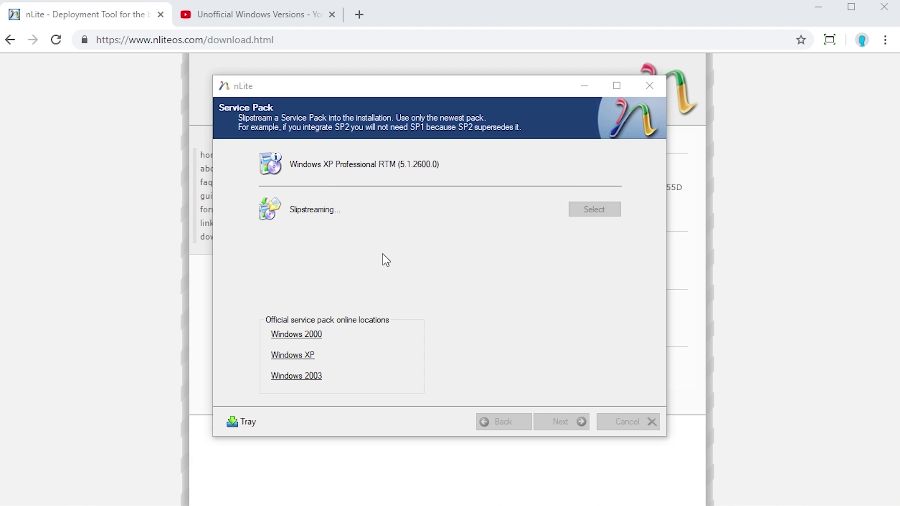
left_click_drag(447, 115, 476, 114)
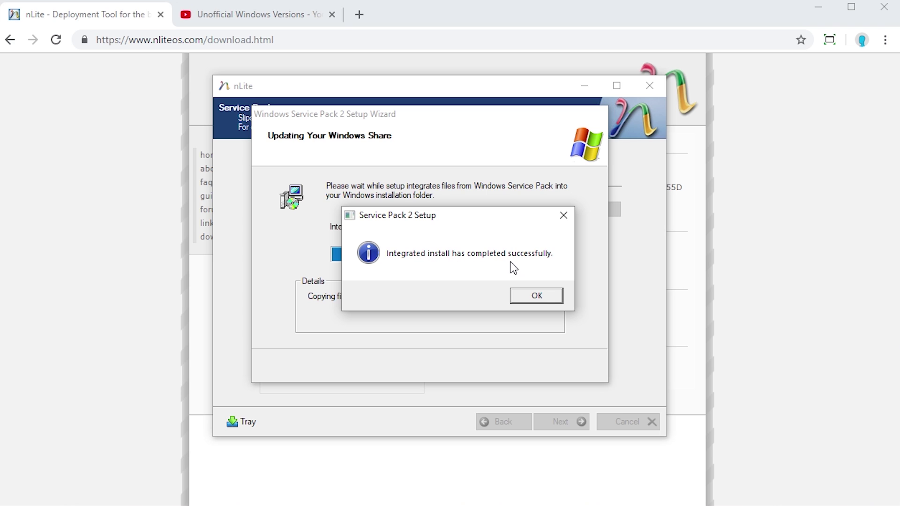
left_click(537, 296)
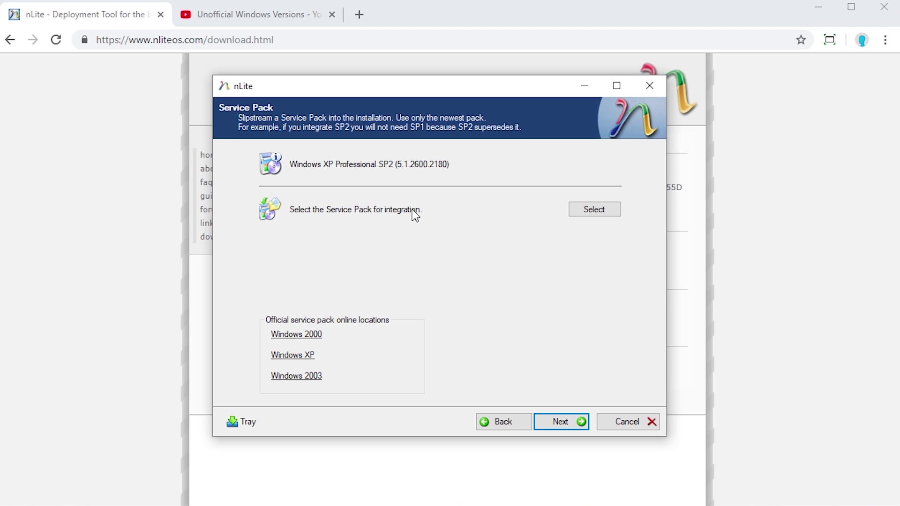
Continue past the Service Pack page and the empty Hotfixes, Add-ons and Update Packs page.
left_click(567, 422)
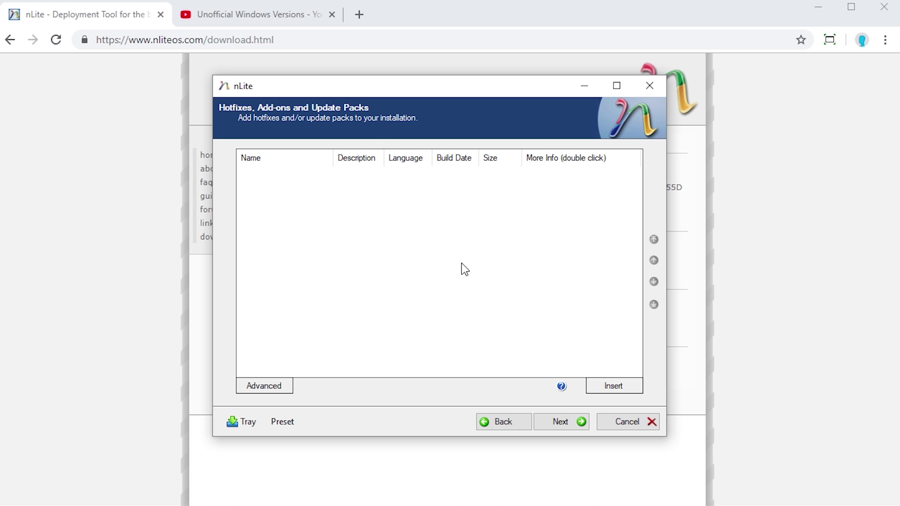
left_click(581, 423)
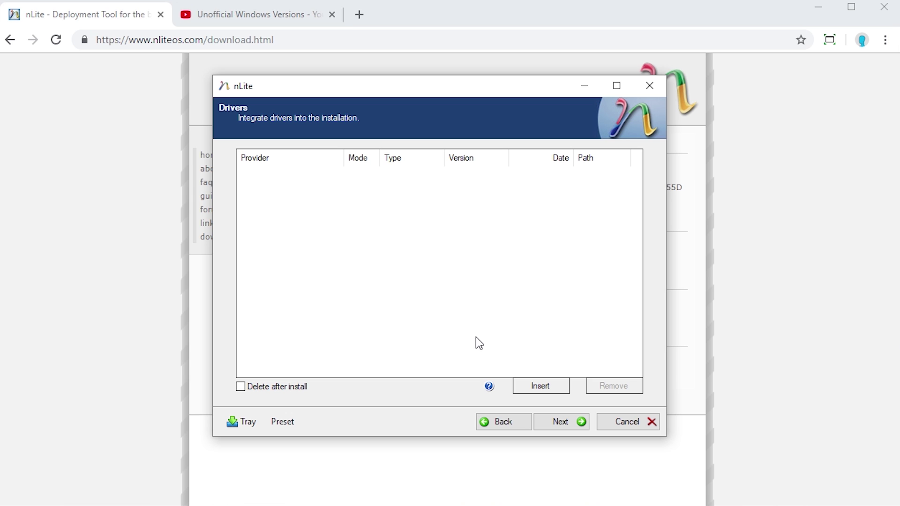
Skip drivers and keep only Media Center protected in the Compatibility options, IIS unticked.
left_click(549, 420)
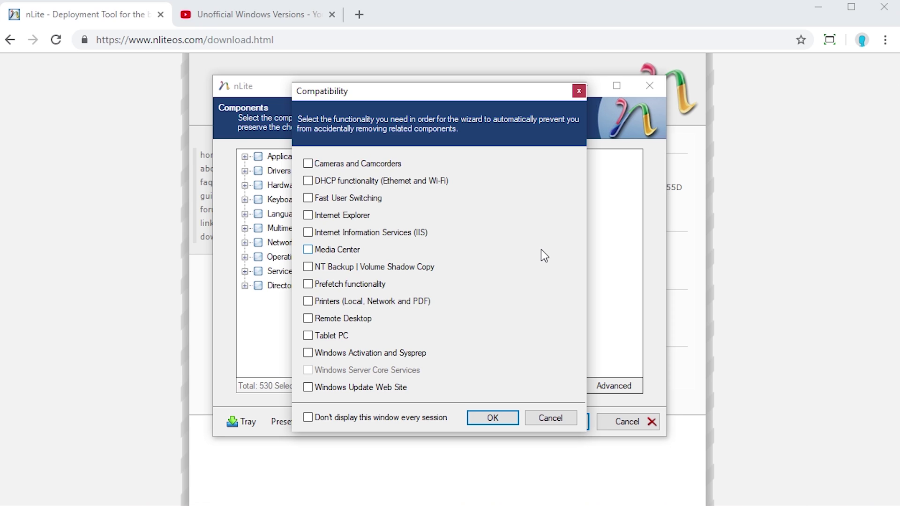
left_click(316, 237)
left_click(316, 244)
left_click(327, 232)
left_click(509, 420)
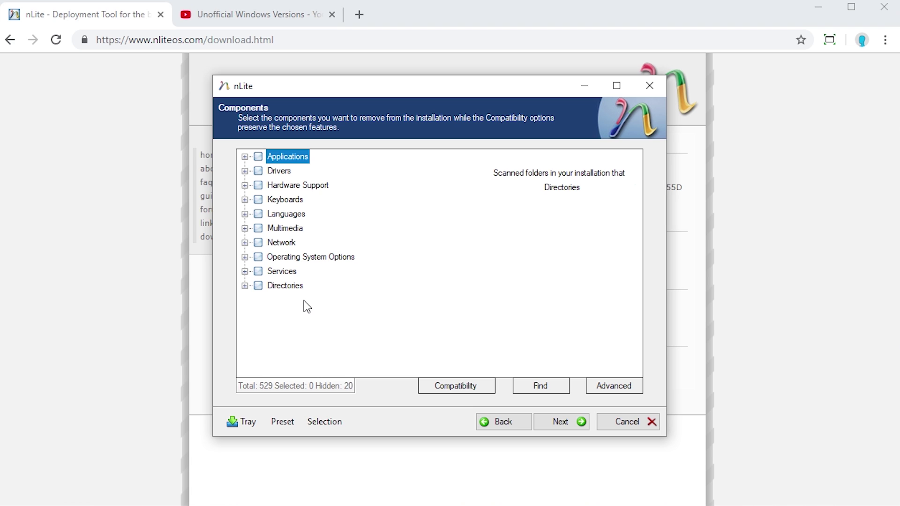
Mark all Applications items except NT Backup, from Accessibility Options to WordPad, for removal.
left_click(245, 157)
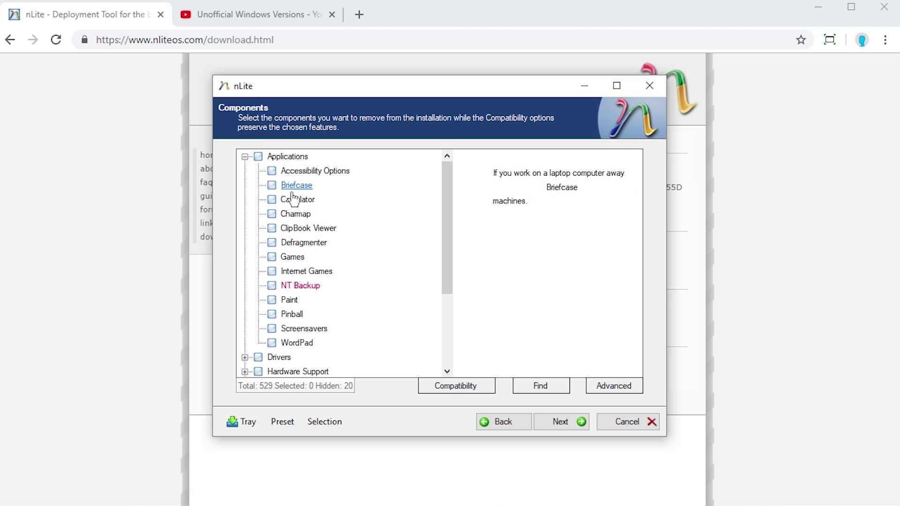
left_click(272, 343)
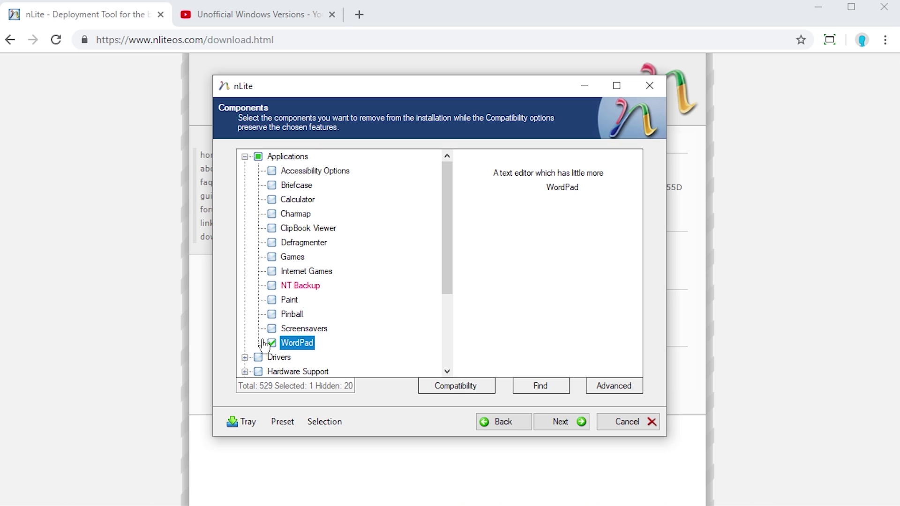
left_click(272, 329)
left_click(272, 315)
left_click(272, 300)
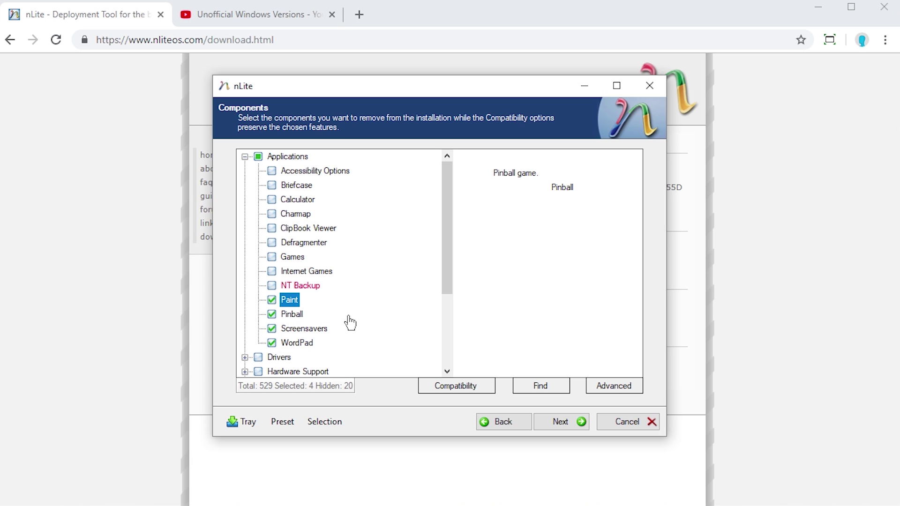
left_click(274, 272)
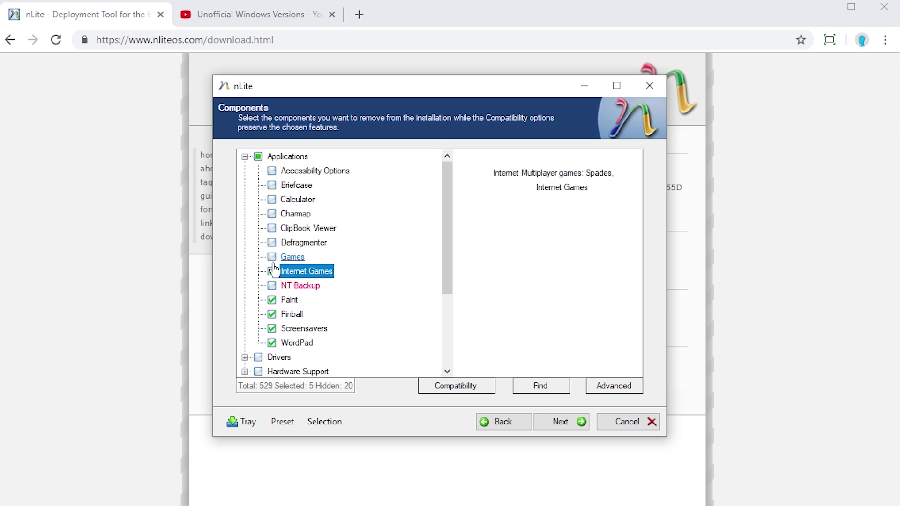
left_click(272, 257)
left_click(271, 243)
left_click(272, 228)
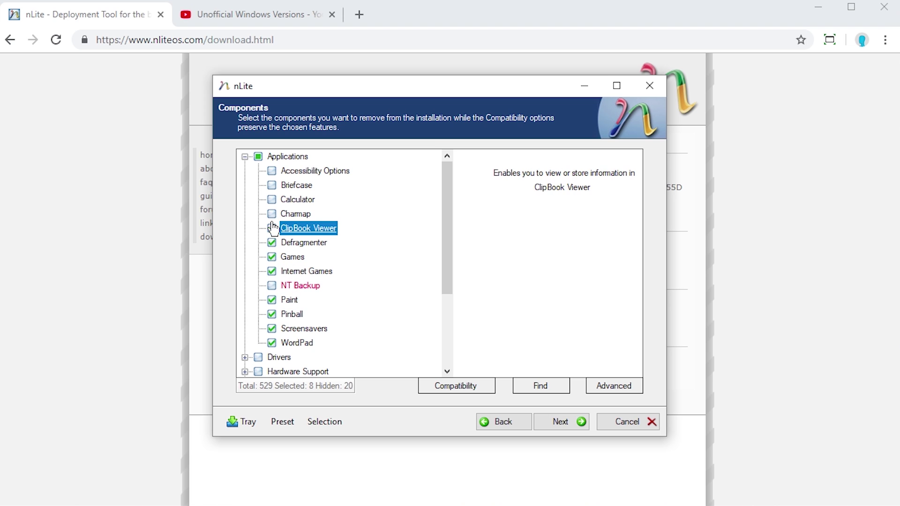
left_click(272, 213)
left_click(272, 200)
left_click(271, 185)
left_click(272, 170)
scroll(295, 240, "down", 1)
scroll(244, 310, "up", 1)
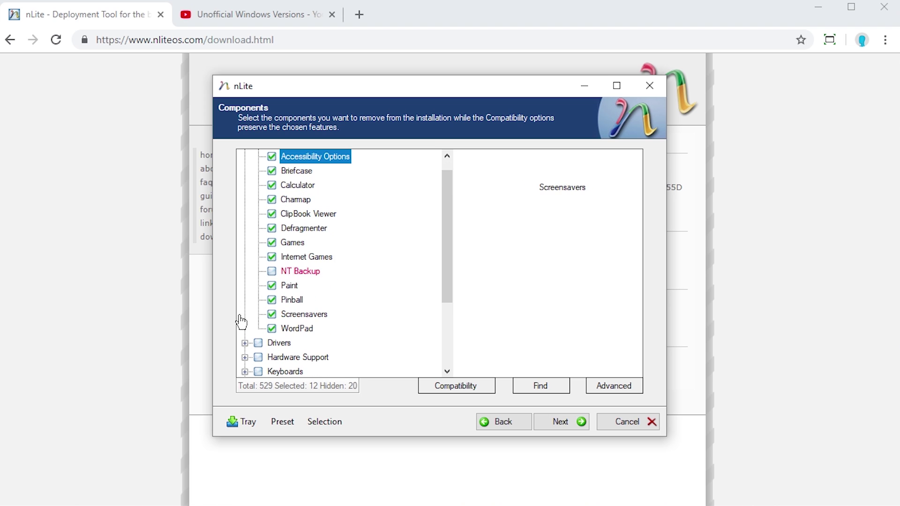
Mark the Toshiba DVD decoder card and Iomega Zip drive for removal.
left_click(244, 342)
scroll(281, 342, "down", 5)
scroll(369, 336, "up", 4)
scroll(368, 336, "down", 2)
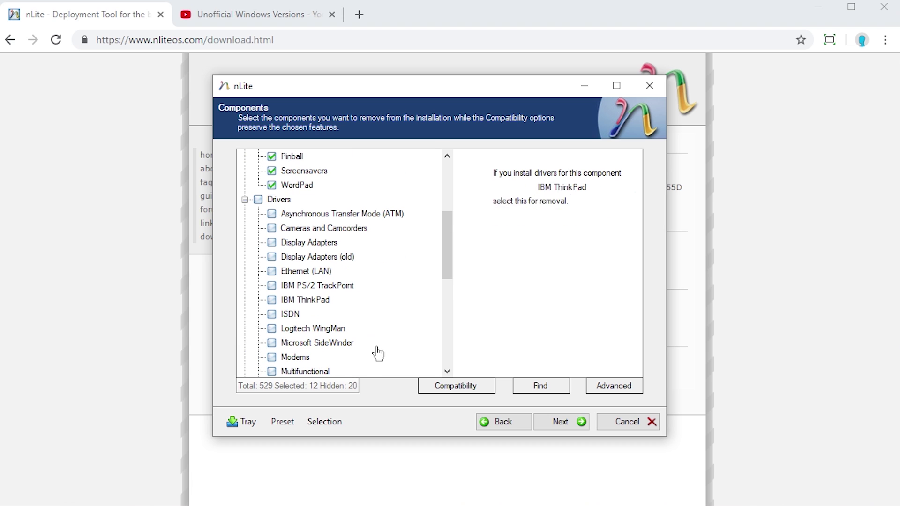
scroll(303, 256, "down", 4)
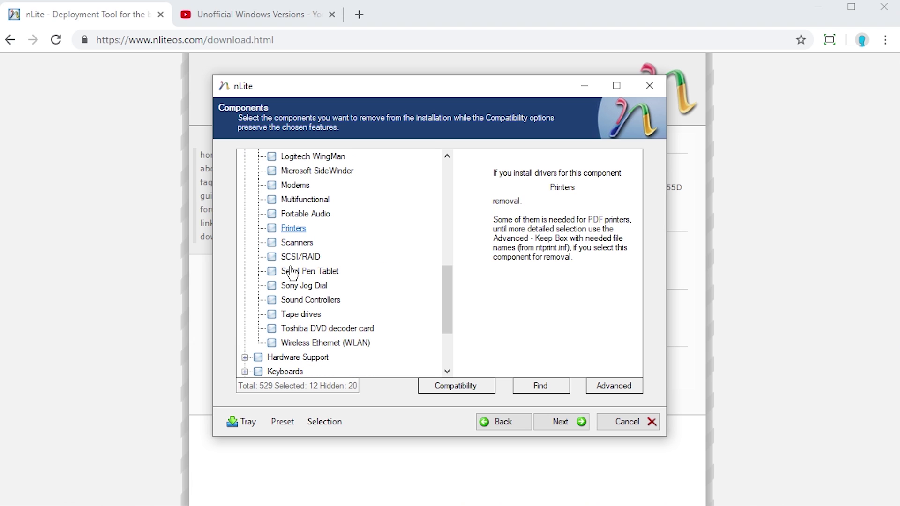
left_click(271, 329)
scroll(281, 305, "down", 2)
left_click(244, 271)
scroll(263, 196, "down", 5)
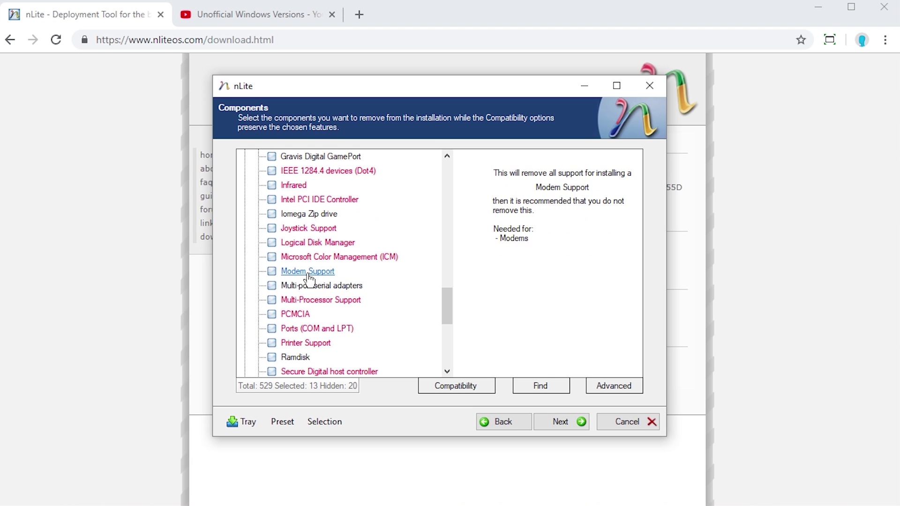
left_click(272, 214)
scroll(328, 262, "down", 6)
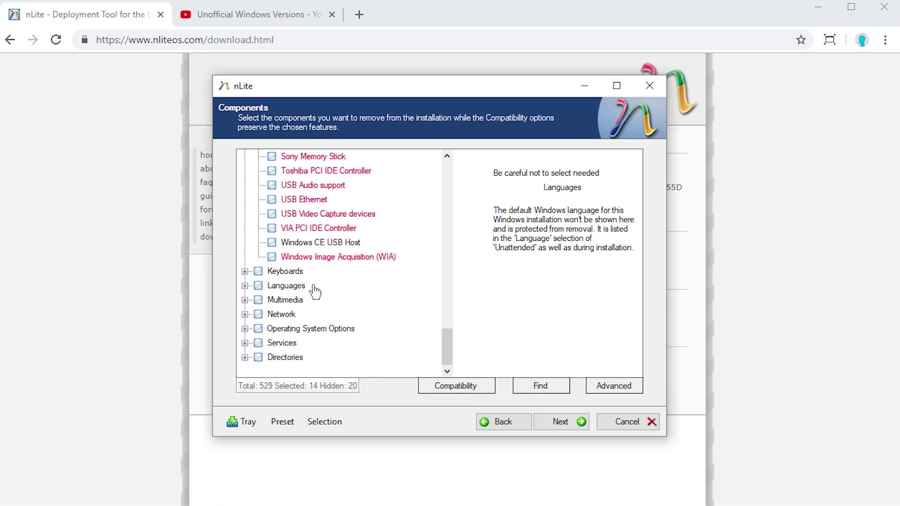
Mark the entire Keyboards group for removal.
left_click(244, 271)
left_click(258, 156)
scroll(321, 304, "down", 13)
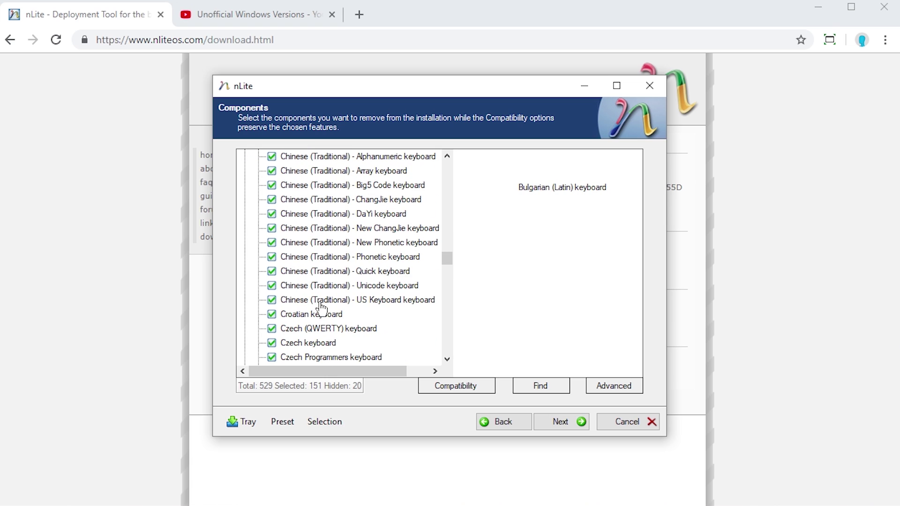
scroll(327, 309, "up", 4)
scroll(327, 311, "down", 13)
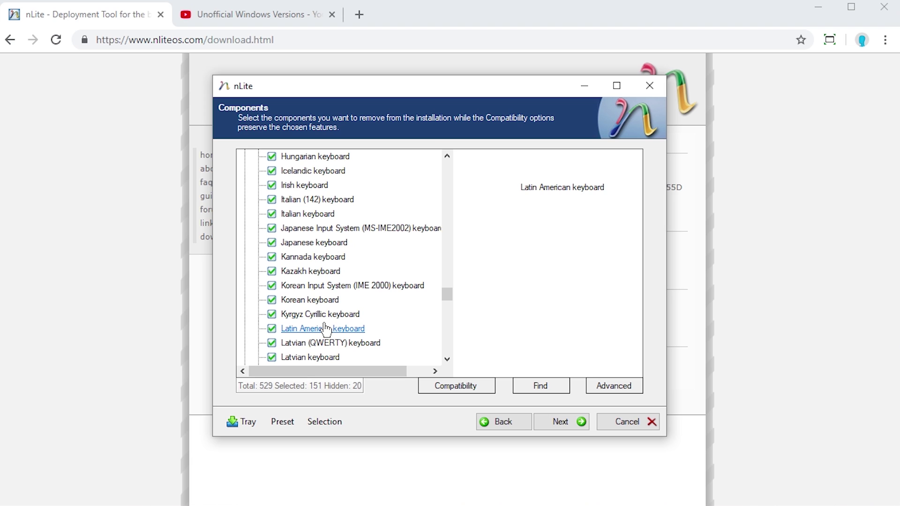
scroll(328, 328, "down", 14)
scroll(343, 318, "down", 3)
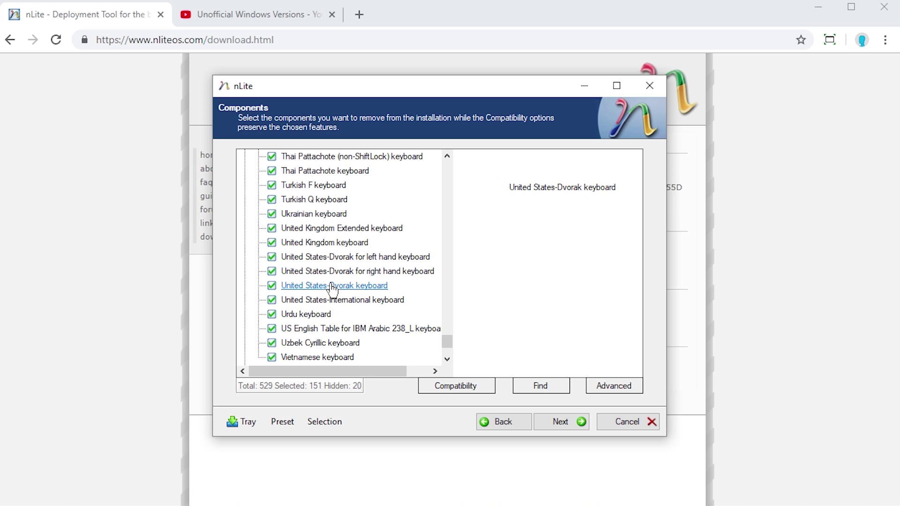
scroll(330, 288, "down", 2)
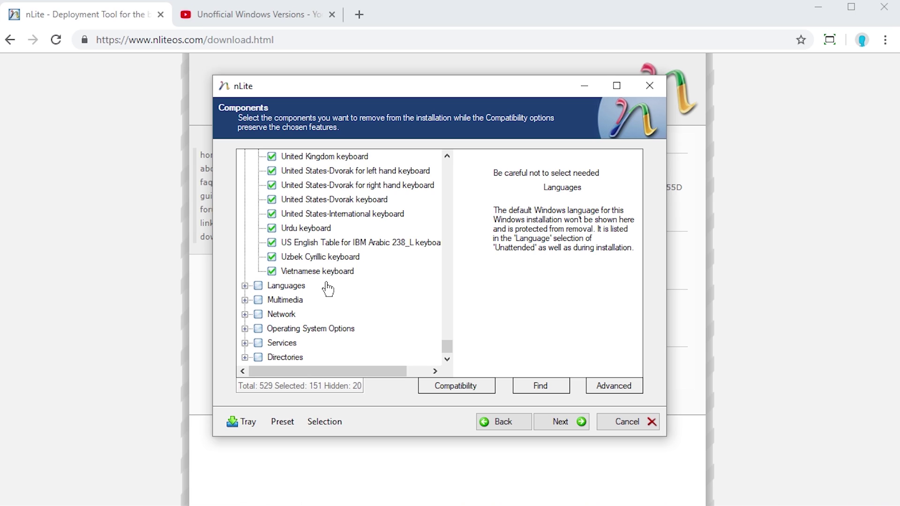
Mark the entire Languages group for removal, reaching 310 of 529 components.
left_click(245, 285)
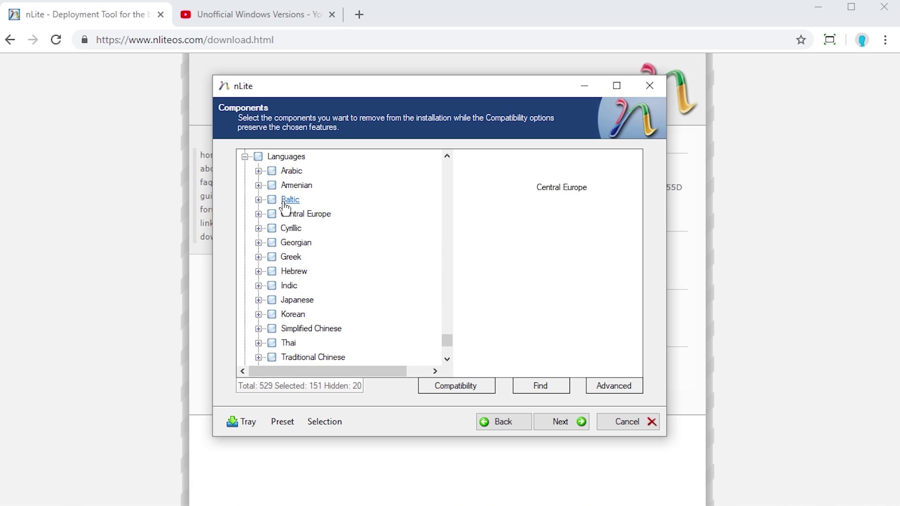
left_click(260, 158)
scroll(342, 262, "down", 3)
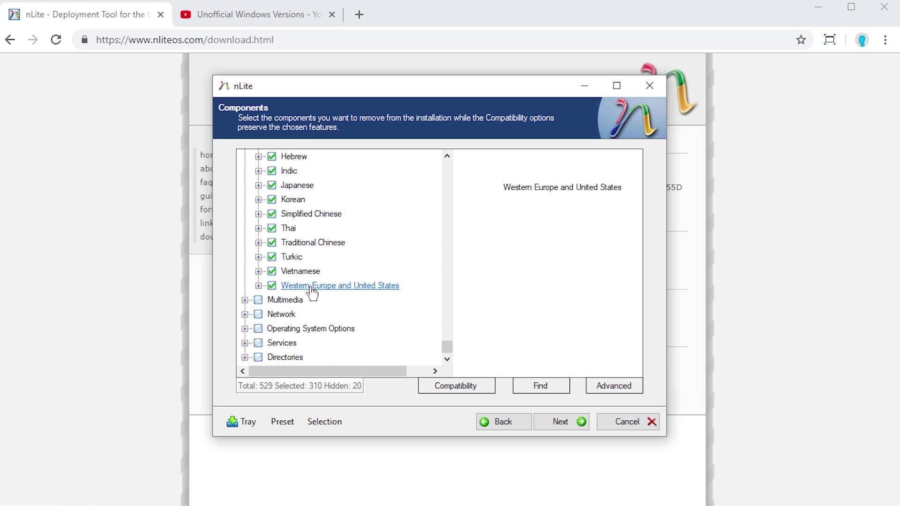
scroll(328, 294, "up", 1)
scroll(328, 290, "down", 1)
scroll(324, 288, "up", 2)
Mark Mouse Cursors and Music Samples under Multimedia for removal, keeping Windows Sounds.
scroll(321, 287, "down", 2)
left_click(245, 299)
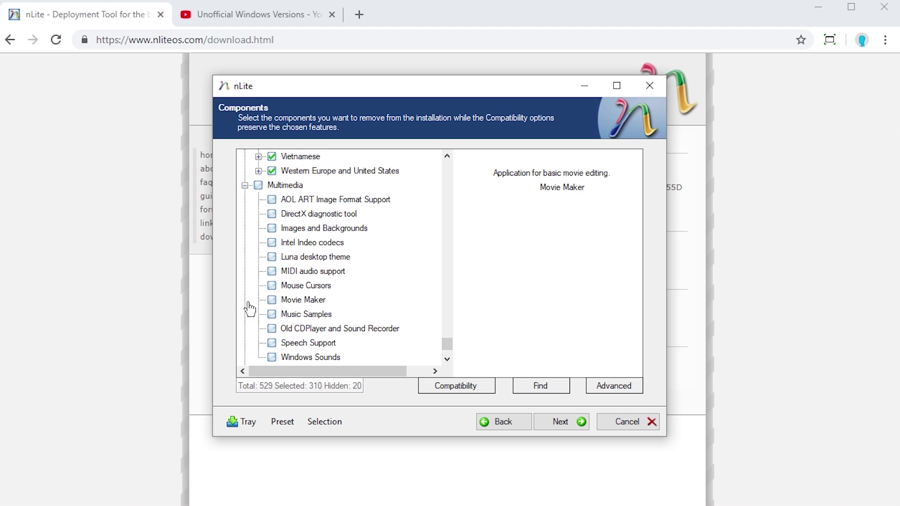
left_click(272, 287)
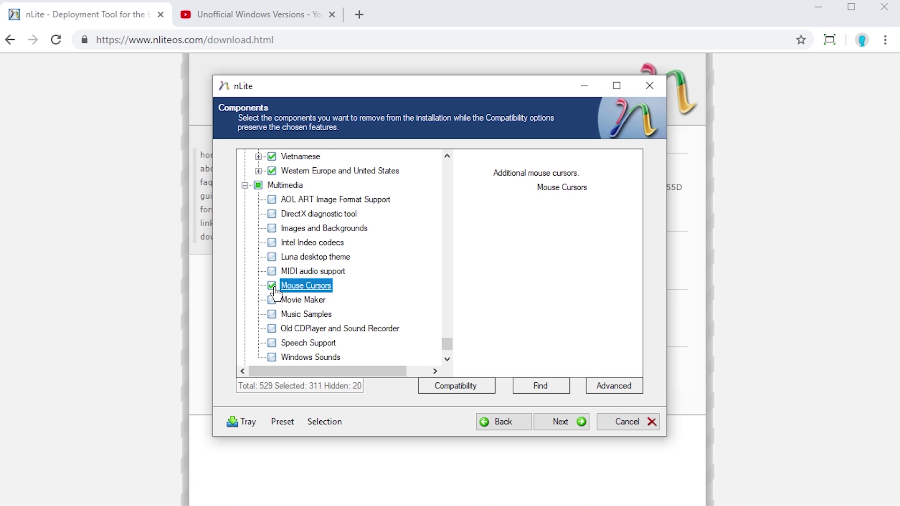
left_click(271, 314)
scroll(272, 351, "down", 1)
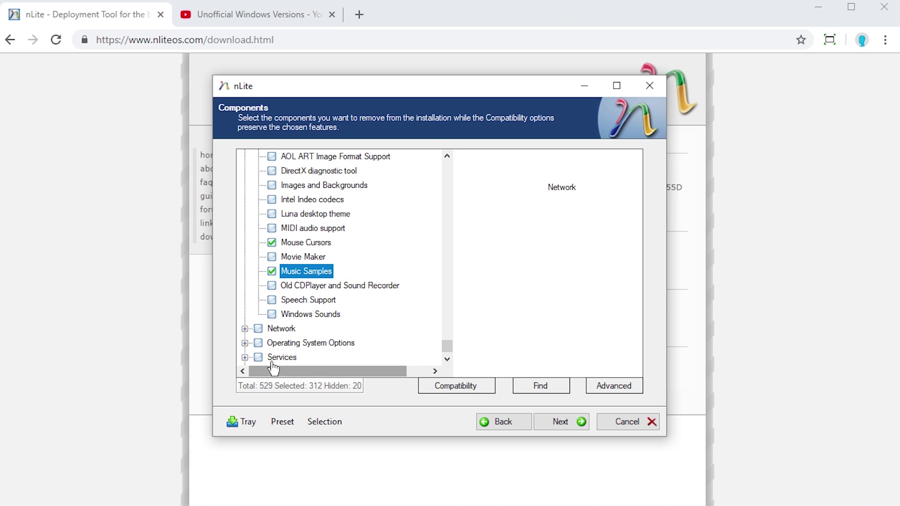
left_click(271, 314)
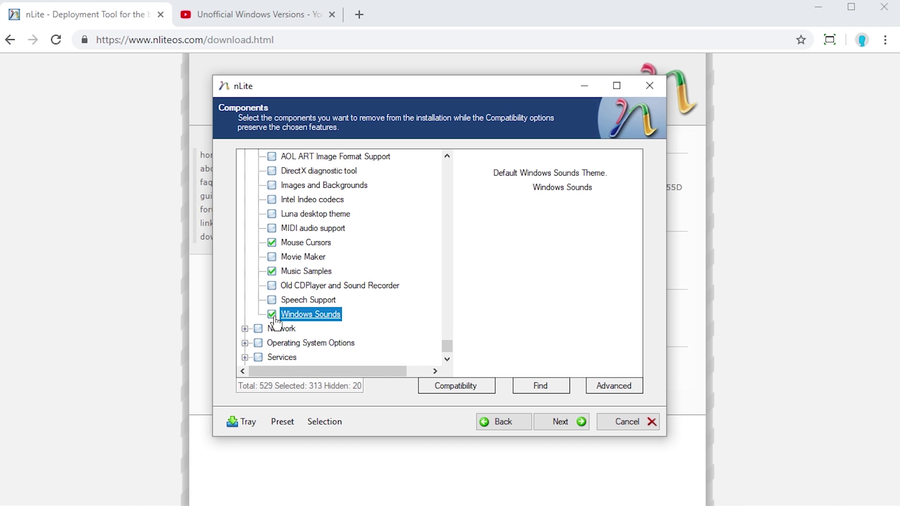
left_click(272, 314)
scroll(272, 315, "up", 1)
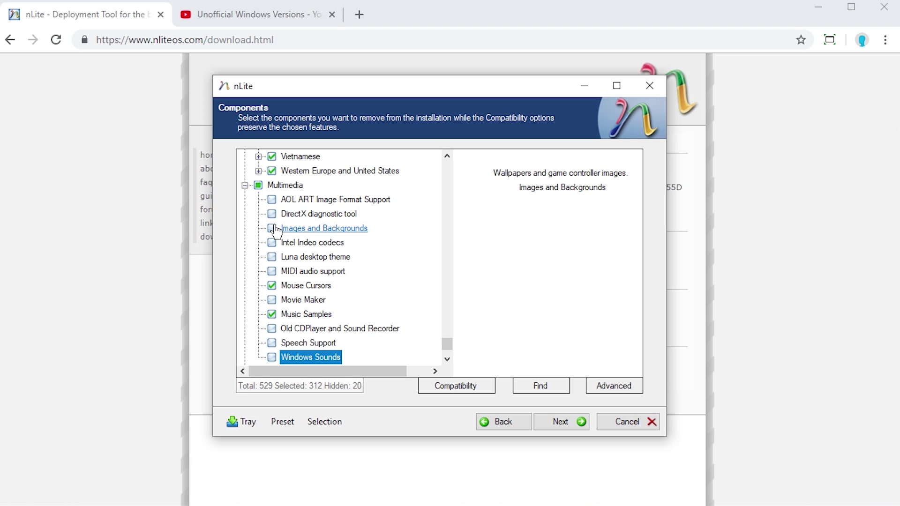
left_click(244, 185)
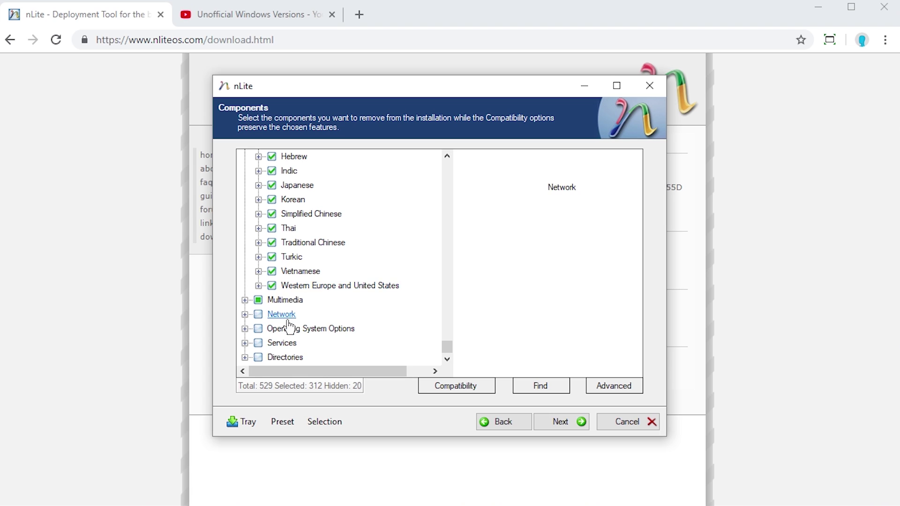
Mark Internet Explorer and Windows Messenger under Network for removal.
left_click(245, 314)
scroll(259, 344, "down", 1)
scroll(259, 344, "down", 2)
scroll(261, 341, "up", 4)
scroll(314, 326, "down", 2)
left_click(272, 258)
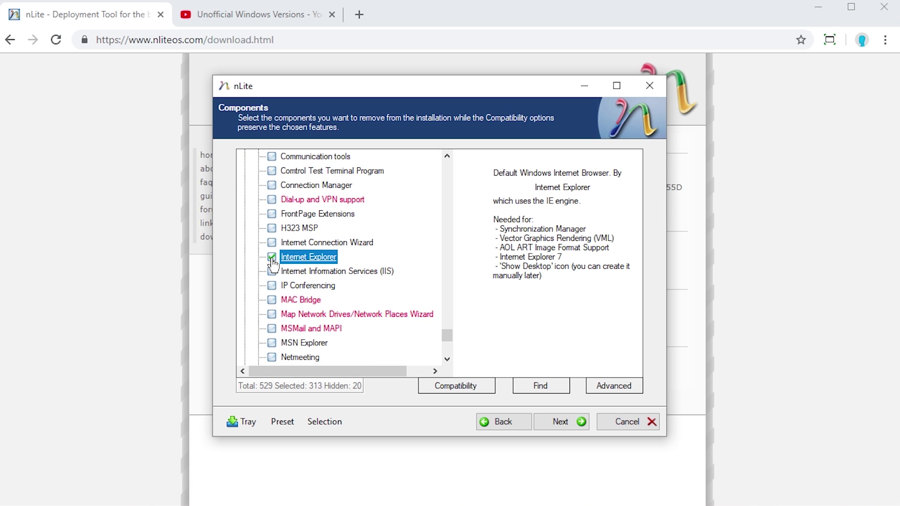
scroll(273, 264, "down", 3)
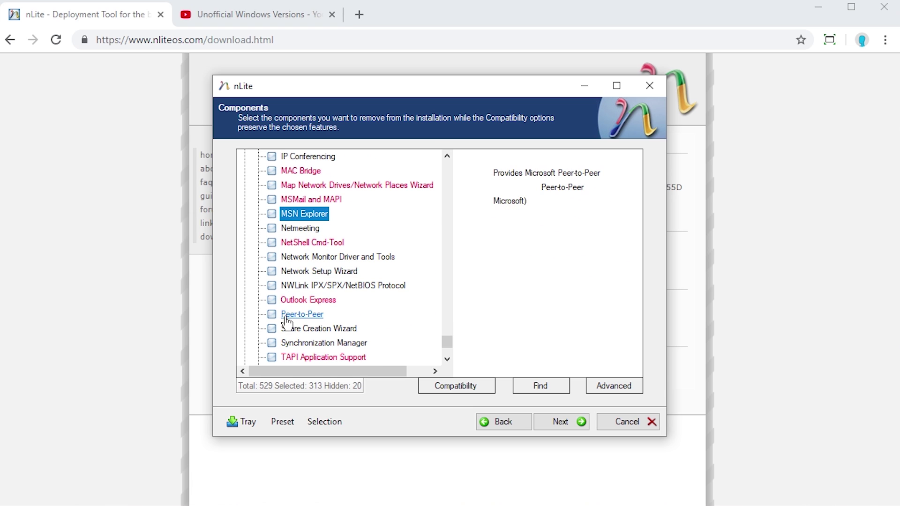
scroll(272, 324, "down", 2)
left_click(271, 333)
scroll(271, 333, "down", 1)
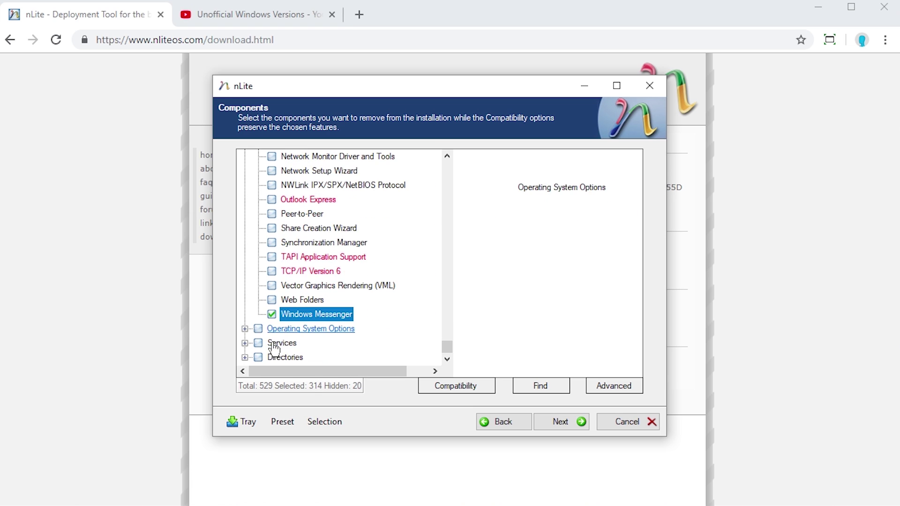
Mark Disk Cleanup, Extra Fonts, Help and Support and Tour under Operating System Options for removal.
left_click(244, 329)
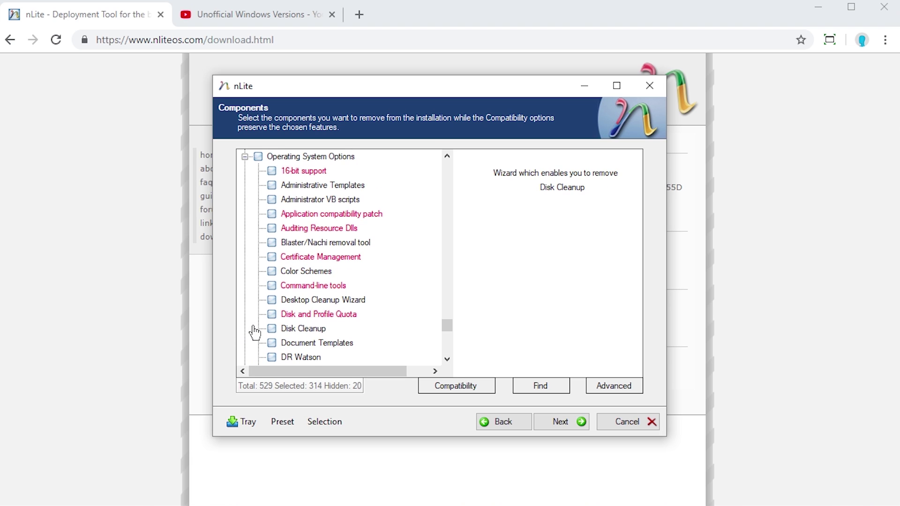
scroll(274, 300, "down", 1)
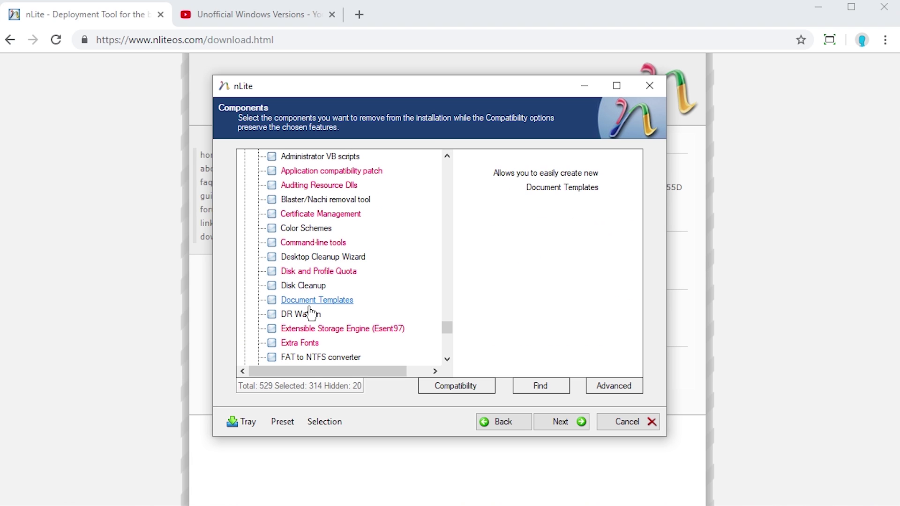
left_click(273, 286)
scroll(274, 292, "down", 1)
left_click(272, 300)
scroll(274, 306, "down", 1)
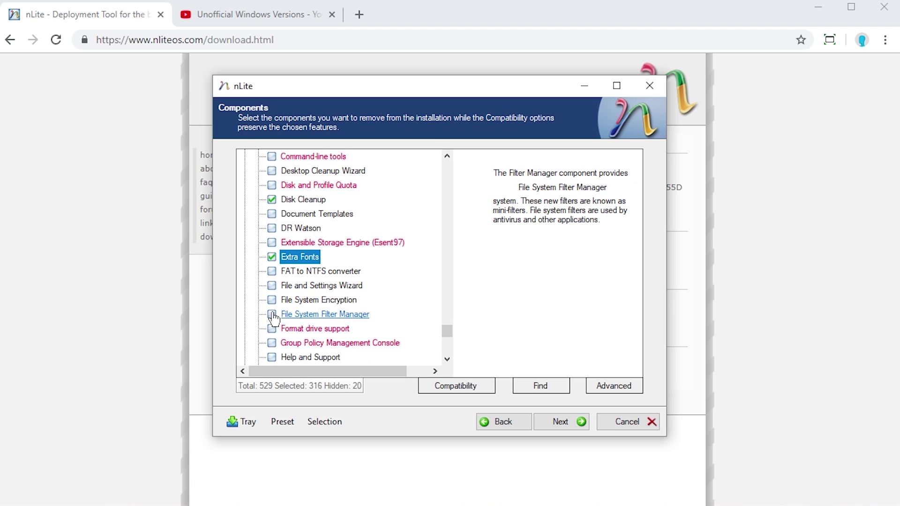
left_click(273, 358)
scroll(274, 352, "down", 1)
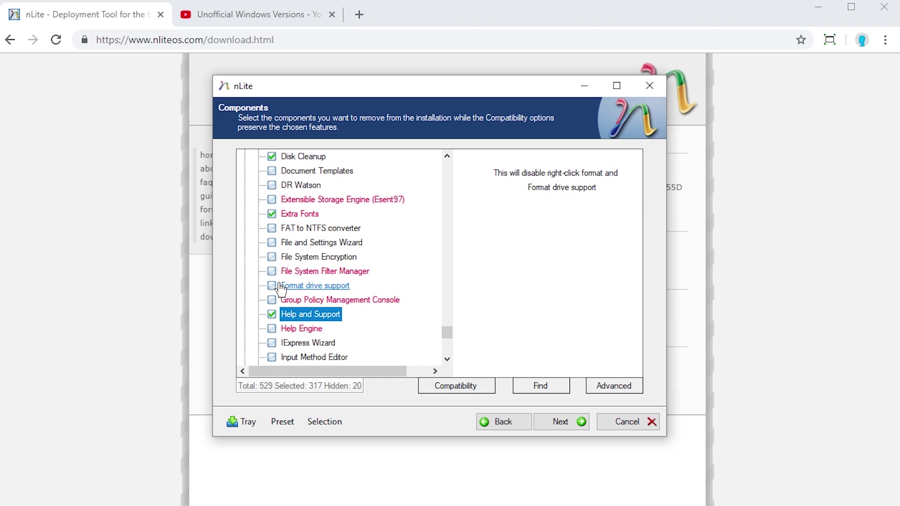
scroll(249, 347, "down", 3)
scroll(249, 347, "down", 3)
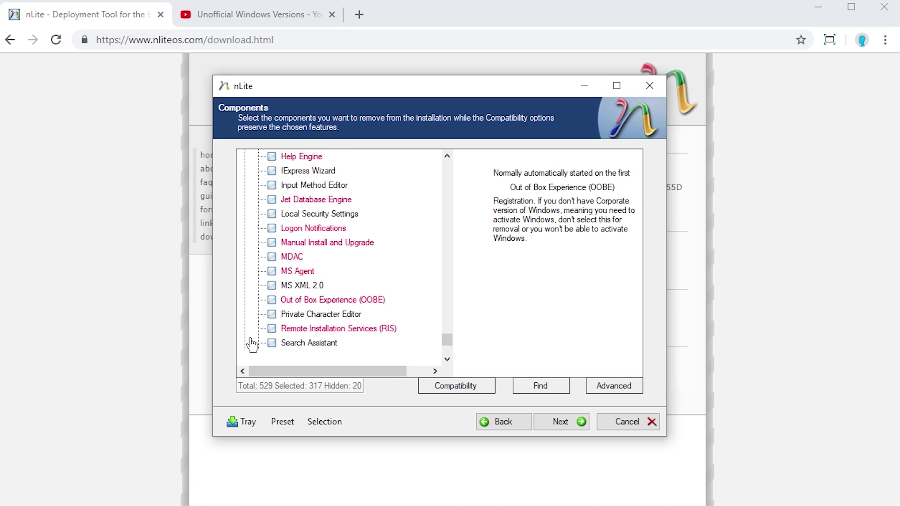
scroll(251, 345, "down", 2)
left_click(272, 243)
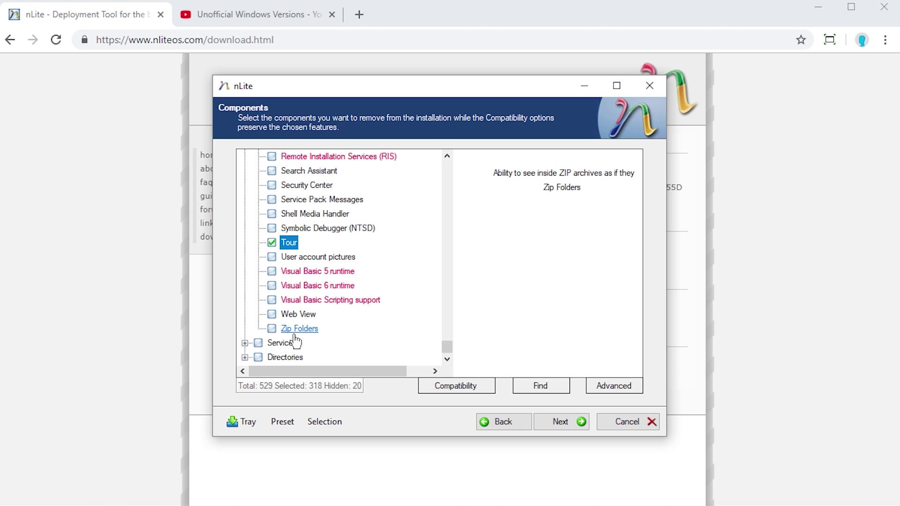
Leave Zip Folders installed and expand the Services group.
left_click(295, 334)
left_click(272, 329)
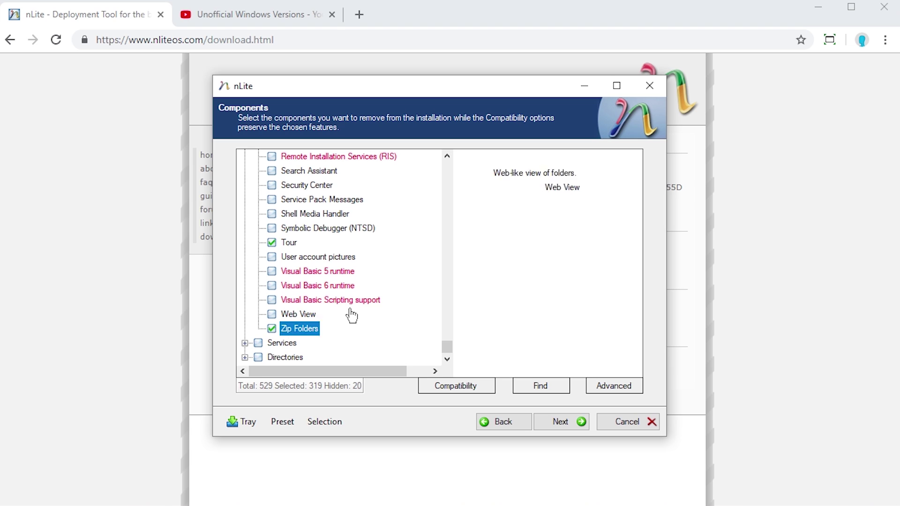
left_click(272, 329)
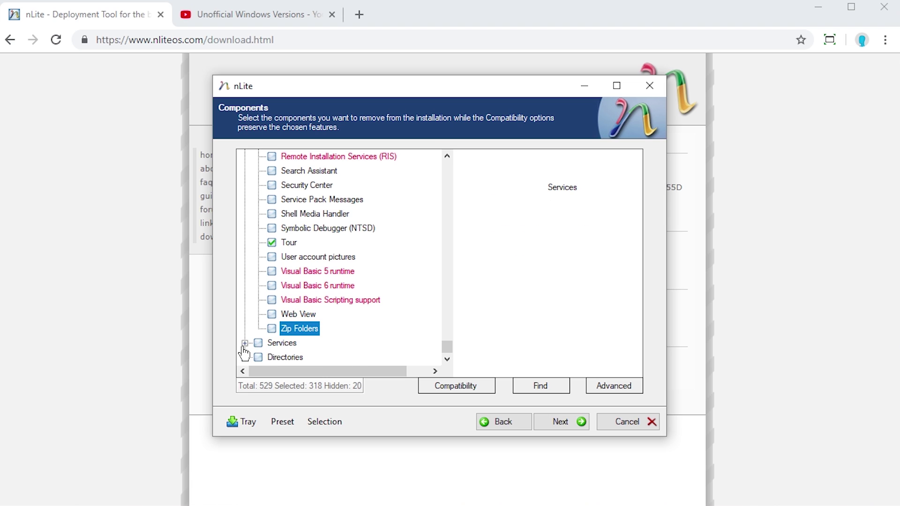
left_click(244, 343)
Expand the Directories group to list DOCS, SUPPORT and VALUEADD.
scroll(324, 274, "down", 10)
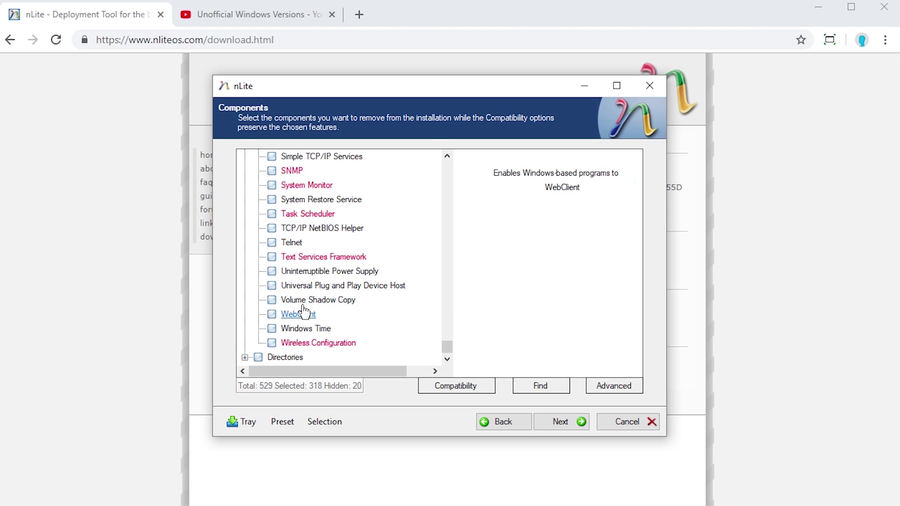
left_click(245, 357)
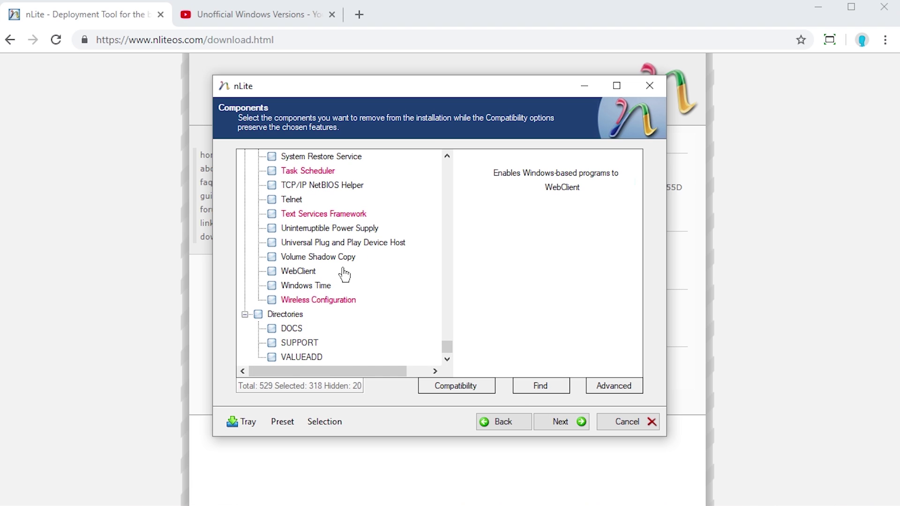
scroll(347, 276, "up", 20)
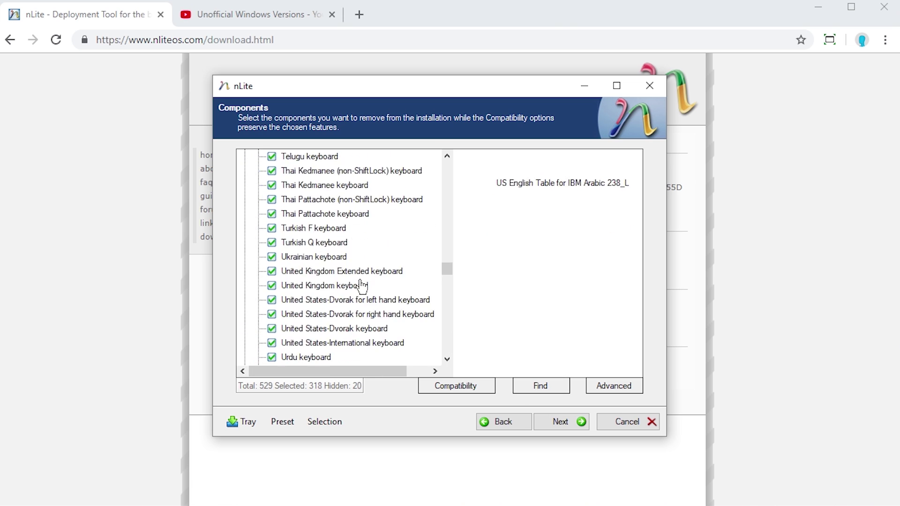
scroll(361, 285, "up", 15)
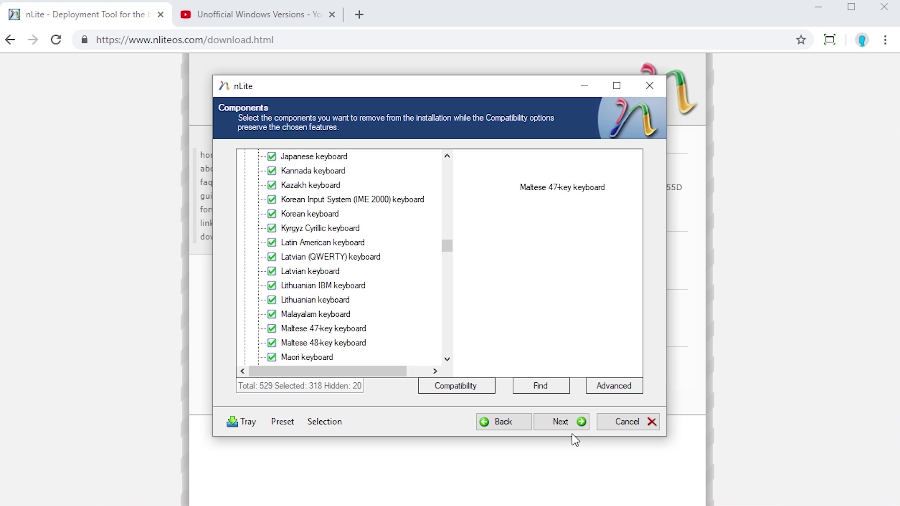
Finish component selection, keeping Internet Explorer when warned about Synchronization Manager's dependency.
left_click(565, 418)
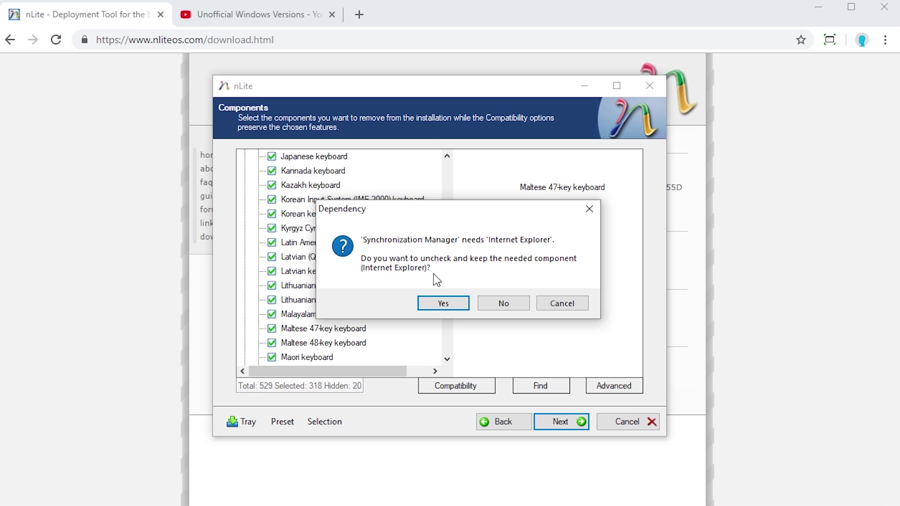
left_click(446, 300)
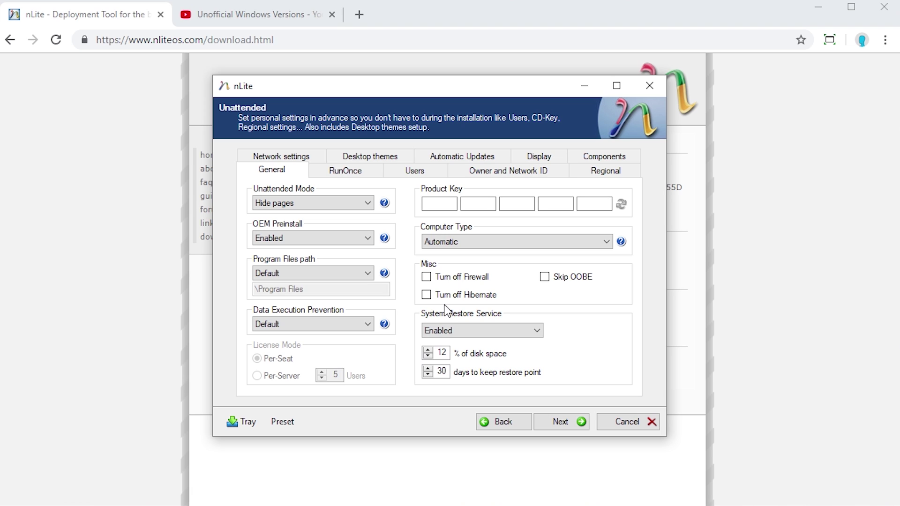
Set Unattended Mode to Fully automated and tick Skip OOBE.
left_click(280, 204)
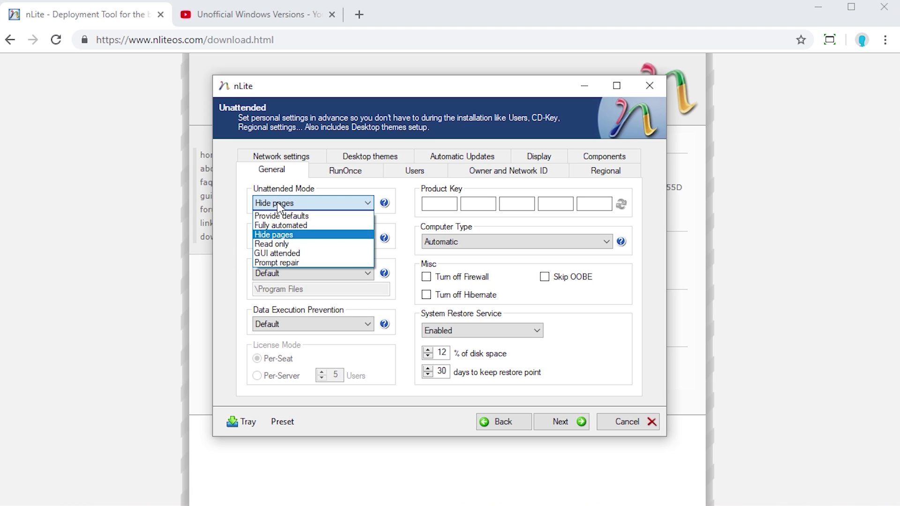
left_click(269, 225)
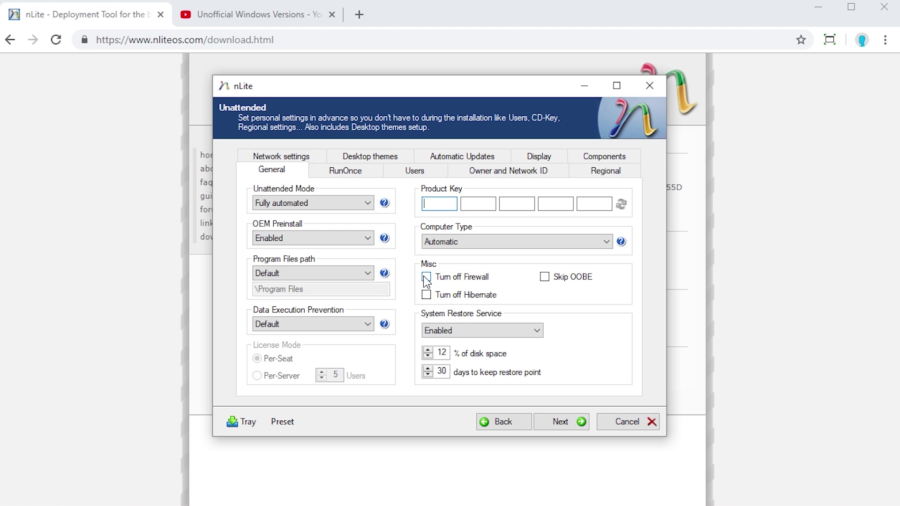
left_click(544, 278)
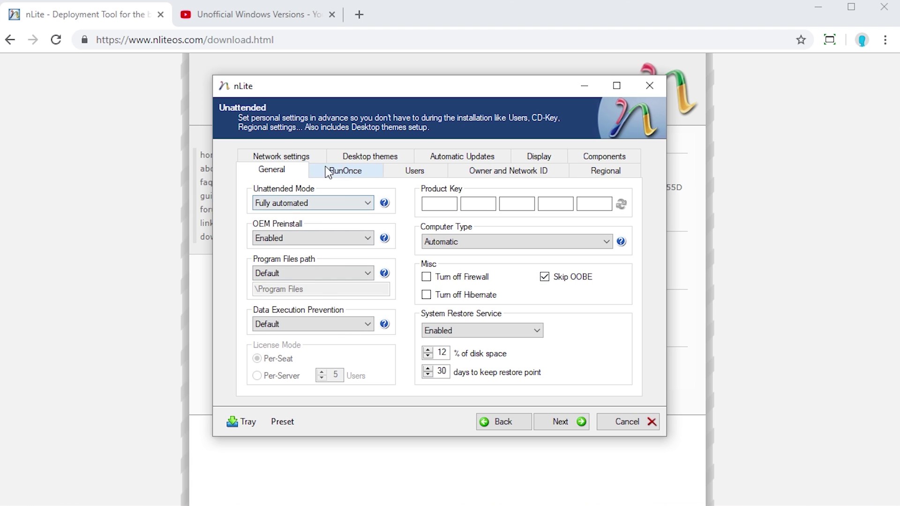
Add winver, cmd and mspaint to the RunOnce first-logon commands.
left_click(341, 177)
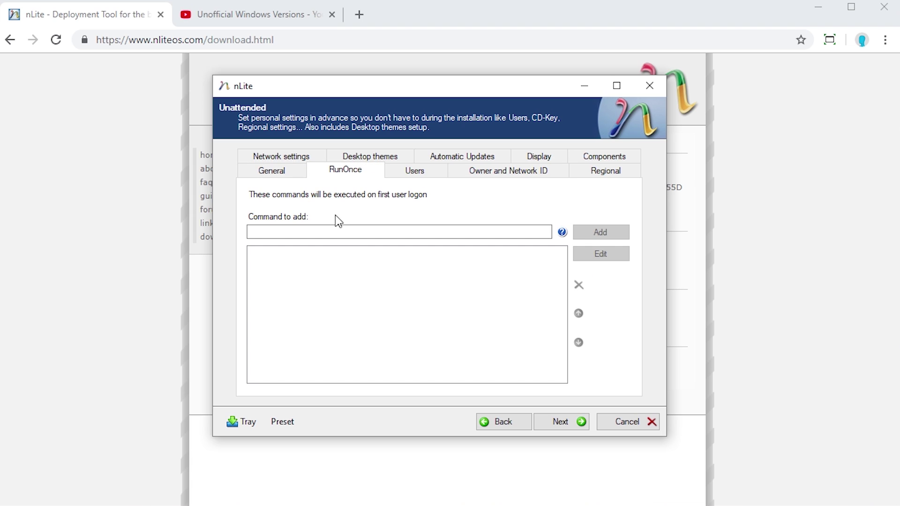
left_click(327, 231)
type("winver")
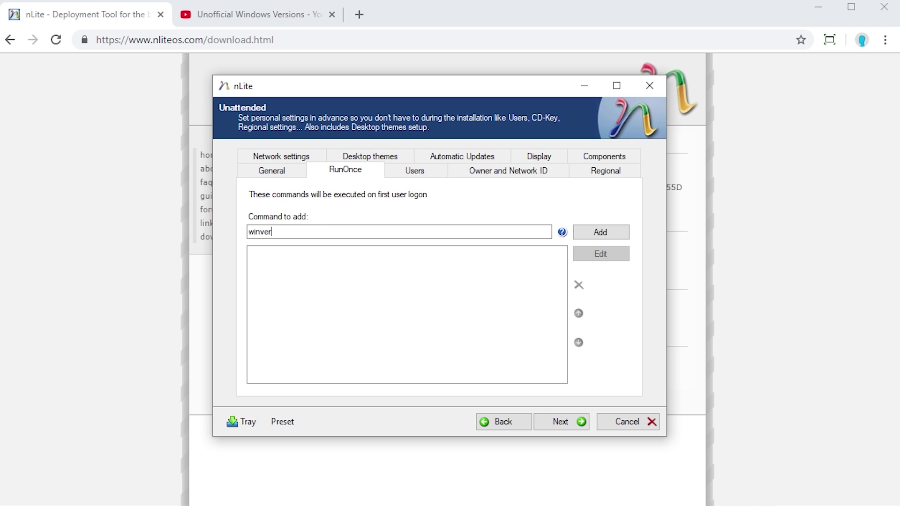
key("Return")
type("cmd")
key("Return")
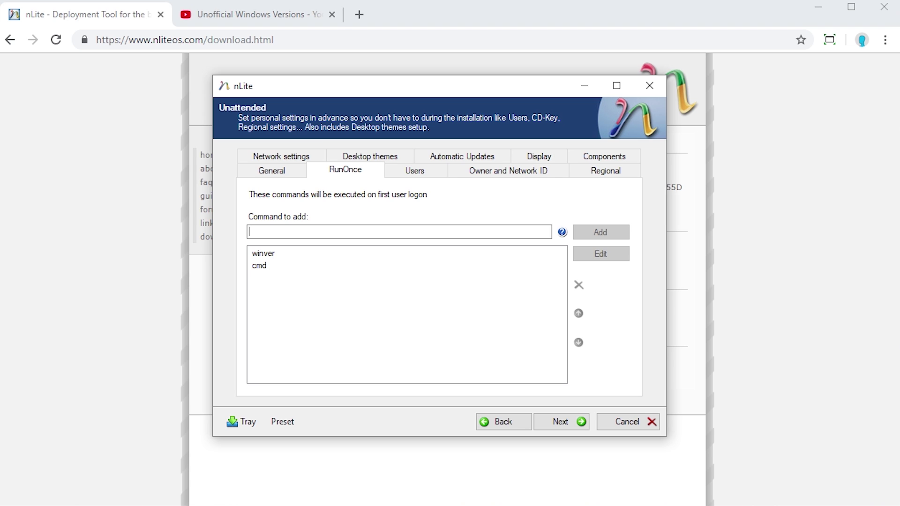
type("mspaint")
key("Return")
Inspect the Administrator and Guest accounts in the Users settings.
left_click(413, 172)
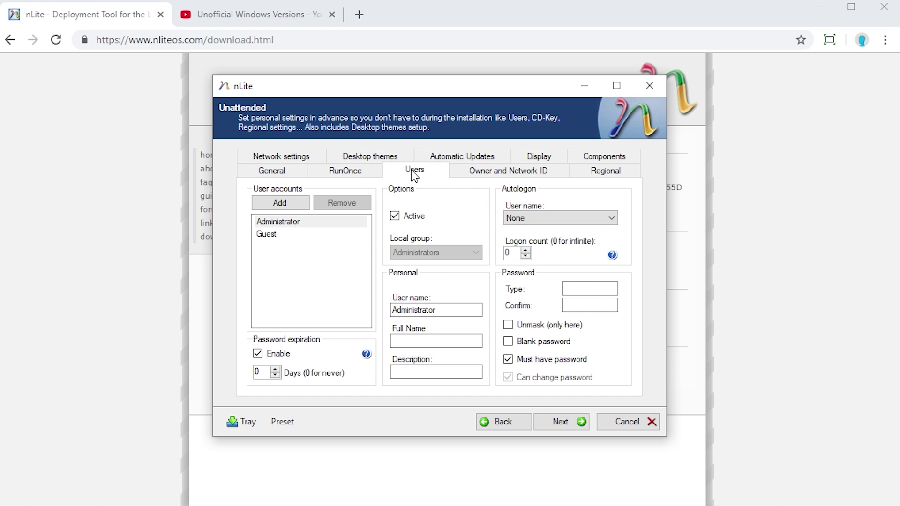
left_click(292, 221)
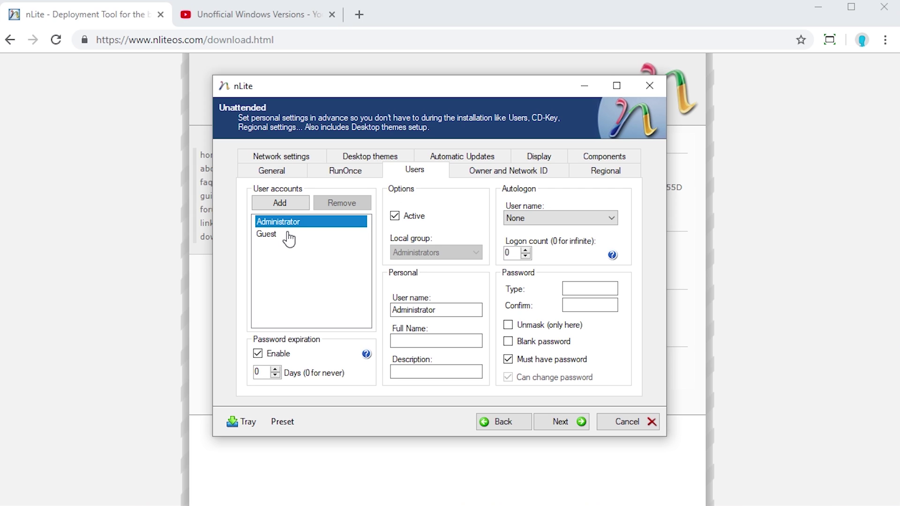
left_click(284, 234)
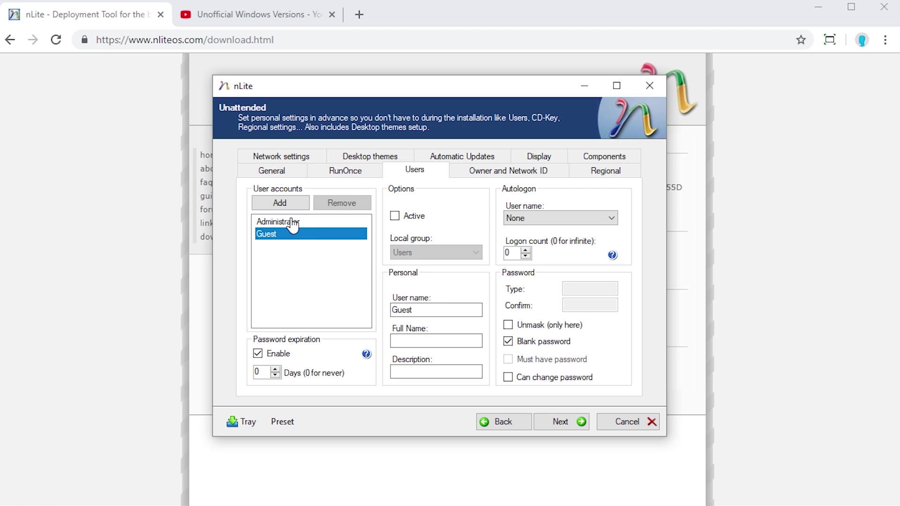
left_click(297, 245)
Set computer name XP_MJD, workgroup MJD, organization MJD and enter the owner's full name.
left_click(474, 174)
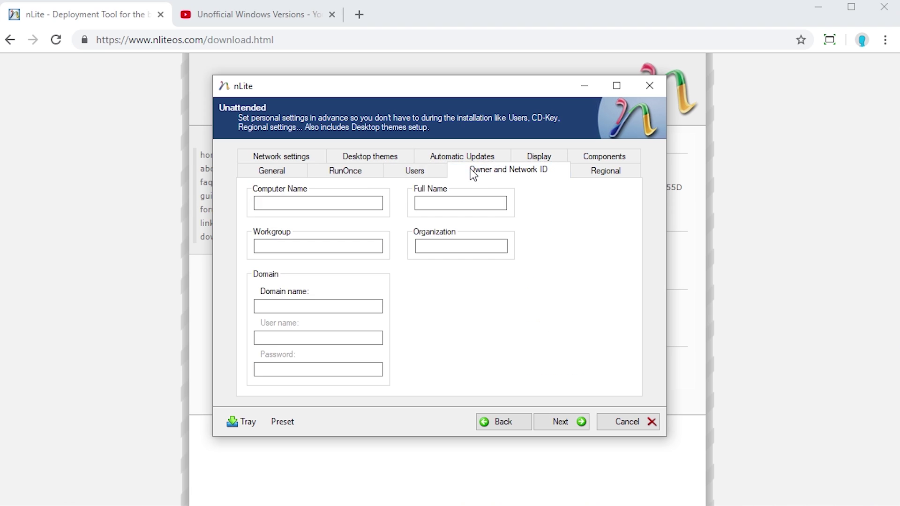
left_click(299, 206)
type("XP_MJD")
key("Tab")
type("MJD")
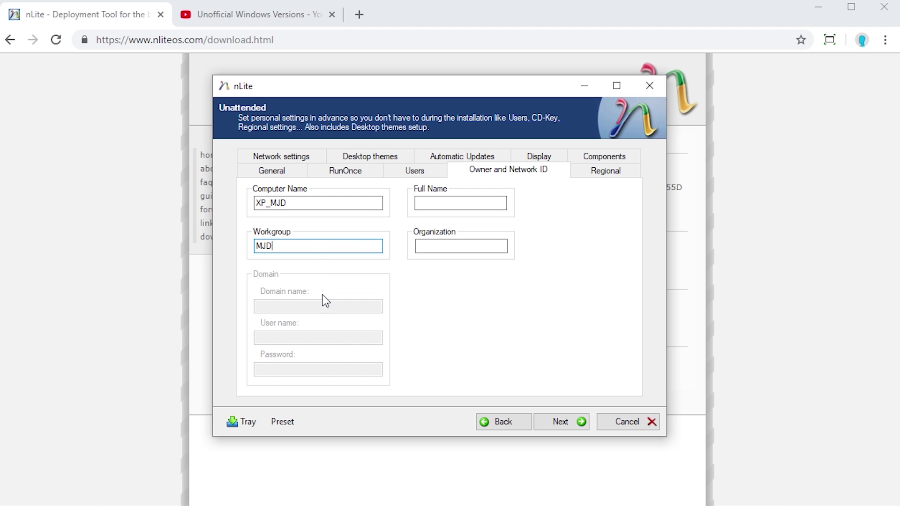
left_click(450, 205)
type("Nichael")
key("Tab")
type("MJD")
Switch to custom localization with timezone (GMT-05:00) Eastern Time (US & Canada).
left_click(604, 172)
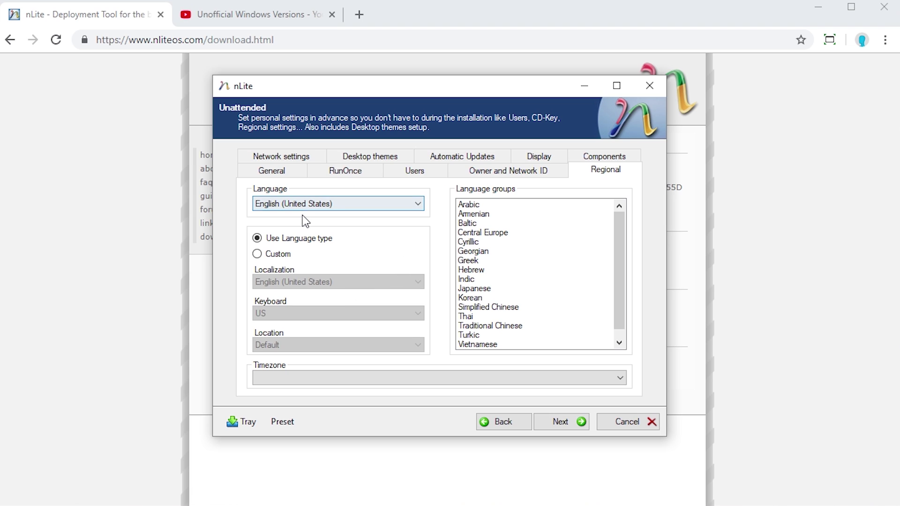
left_click(282, 256)
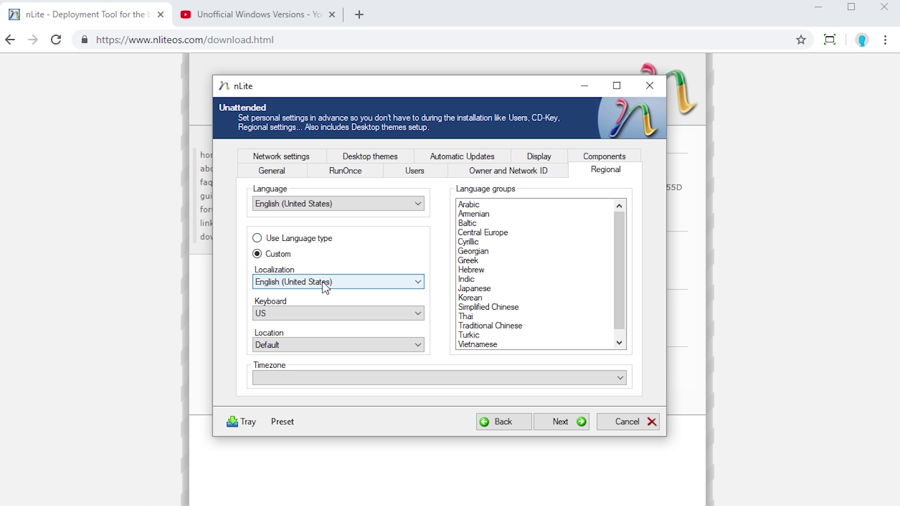
left_click(315, 380)
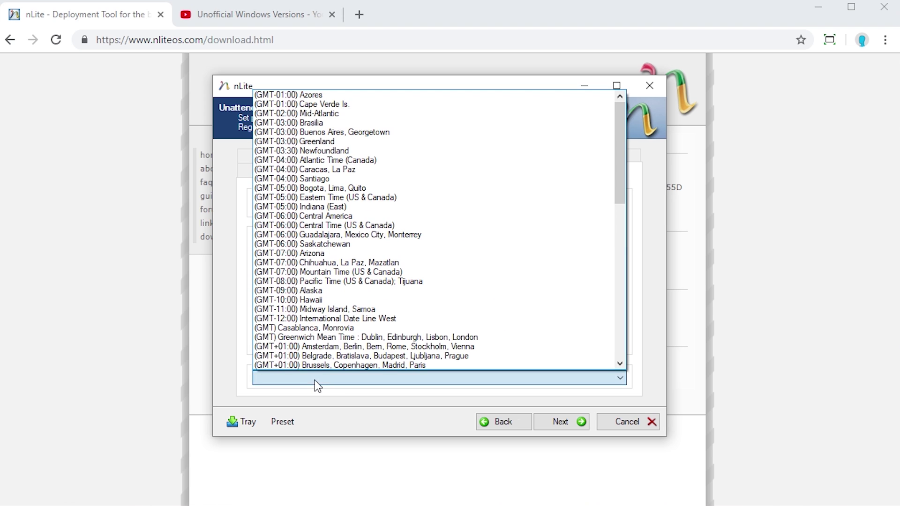
left_click(342, 197)
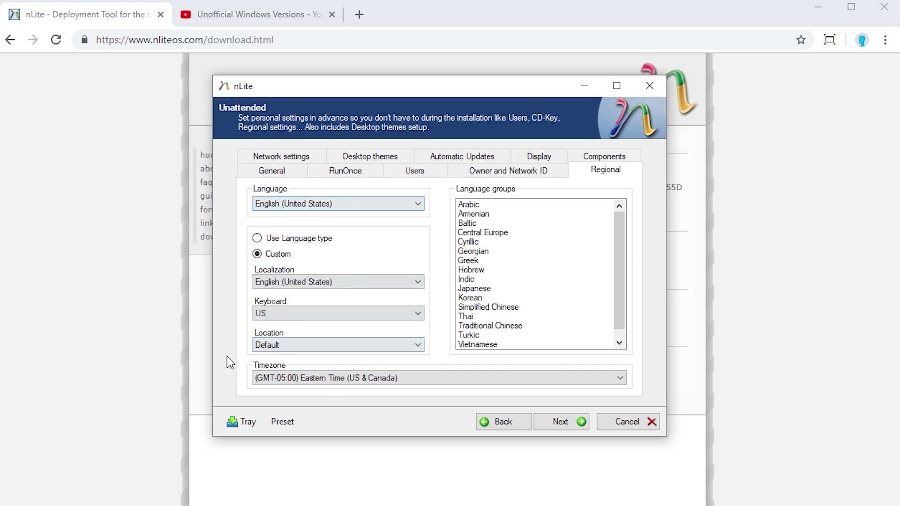
left_click(607, 156)
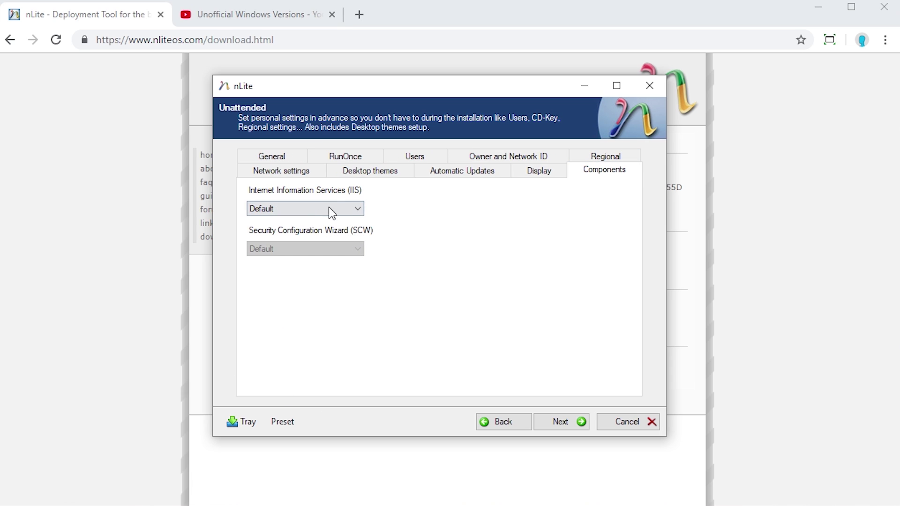
Set a custom 1280x720 screen resolution in the Display settings.
left_click(537, 172)
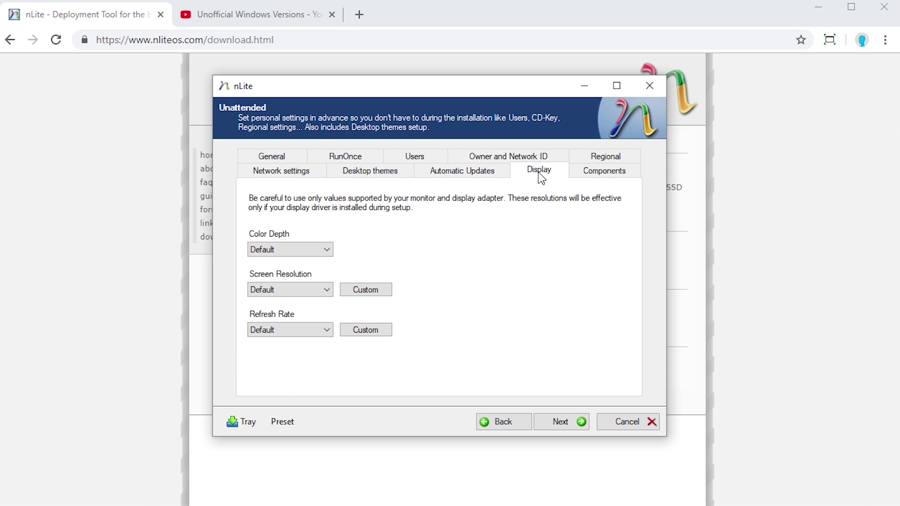
left_click(350, 286)
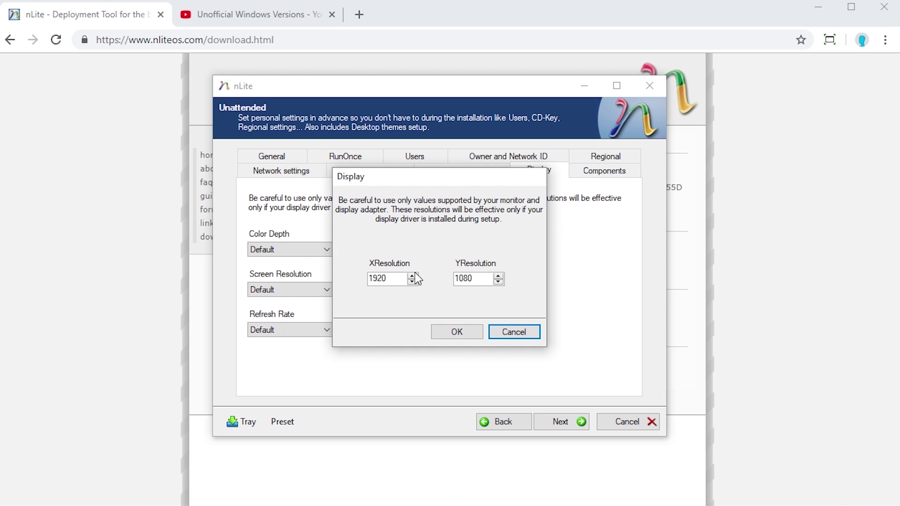
key("Tab")
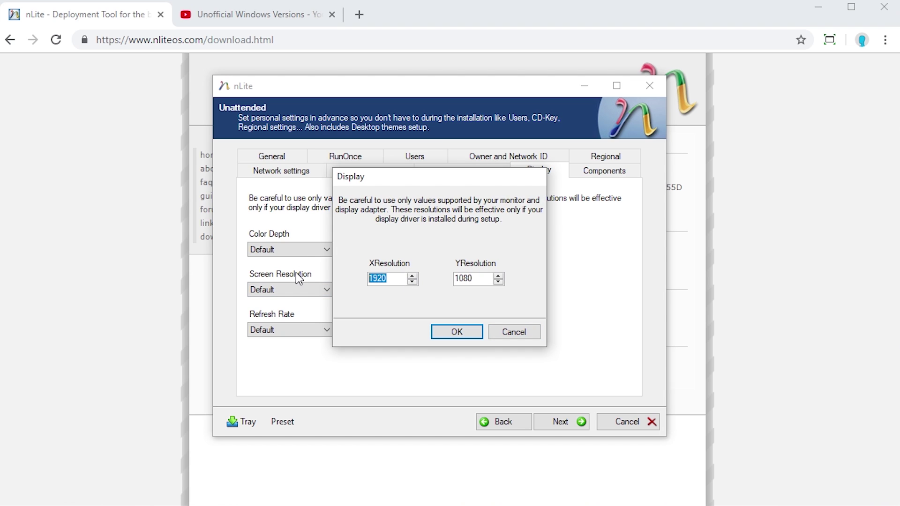
type("1280")
left_click(454, 278)
type("720")
key("Delete")
key("Delete")
key("Delete")
key("Delete")
key("Return")
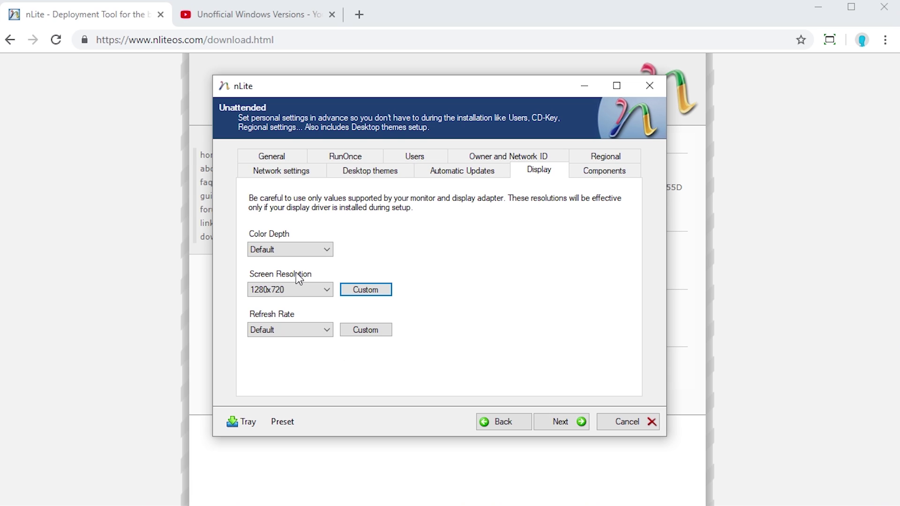
Leave Automatic Updates at its Default setting.
left_click(435, 175)
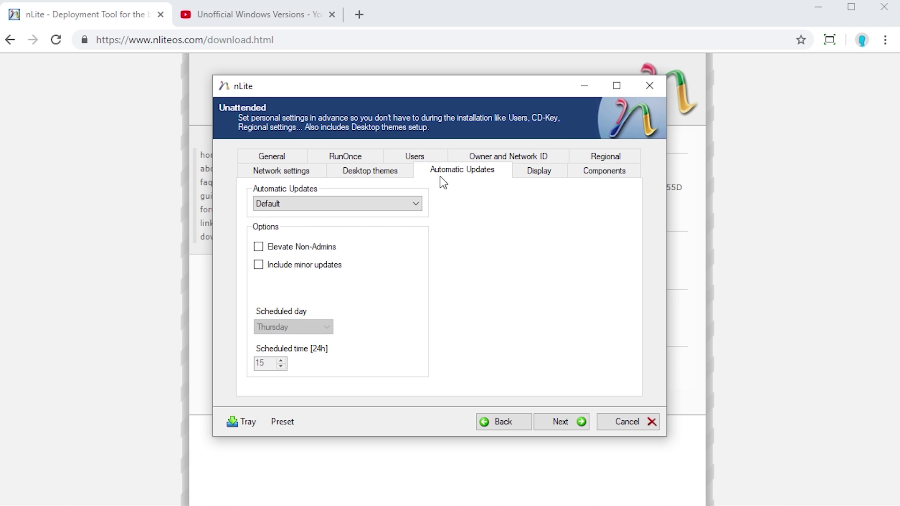
left_click(328, 204)
left_click(323, 202)
Set the default theme to Windows Classic, with the Windows Classic style colour scheme and Normal font size.
left_click(354, 172)
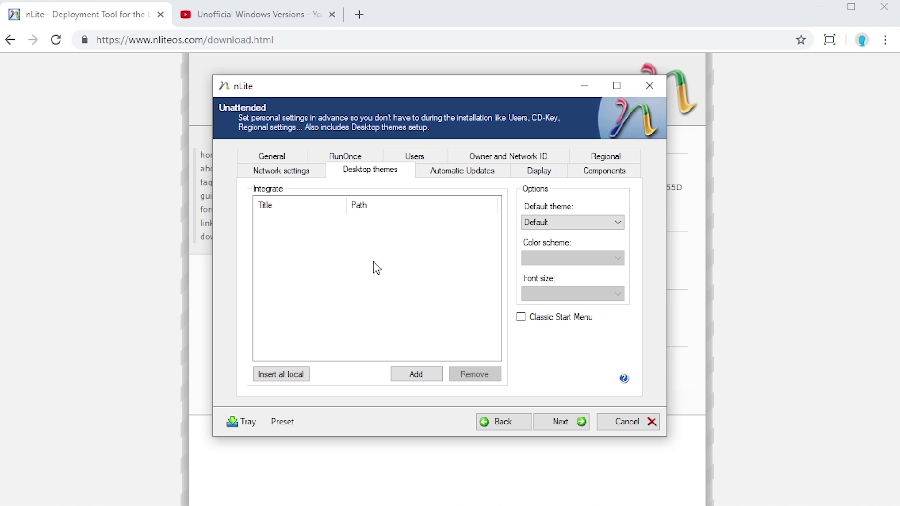
left_click(530, 224)
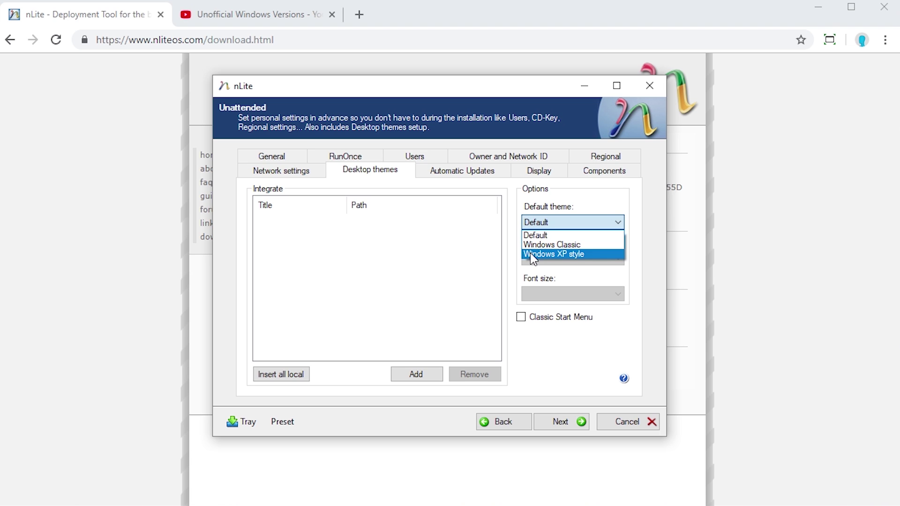
left_click(581, 244)
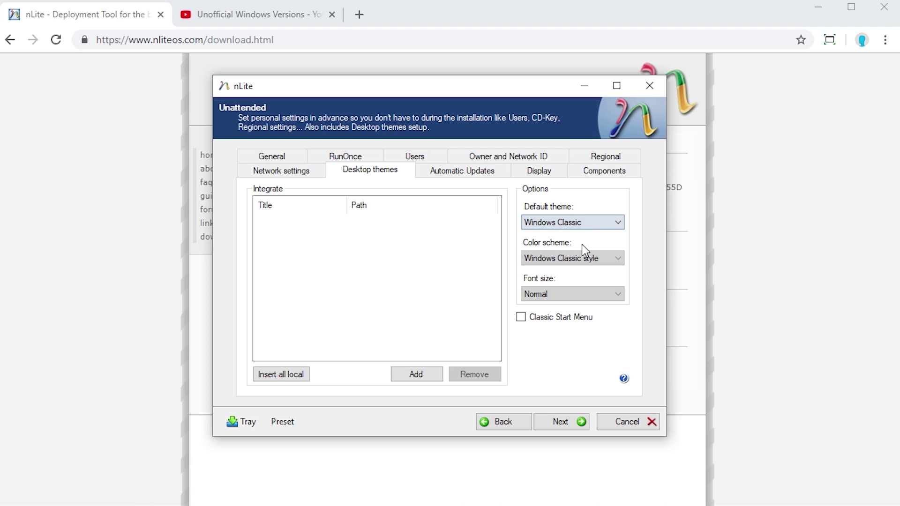
left_click(525, 258)
left_click(547, 270)
left_click(550, 295)
left_click(553, 305)
left_click(550, 296)
left_click(550, 306)
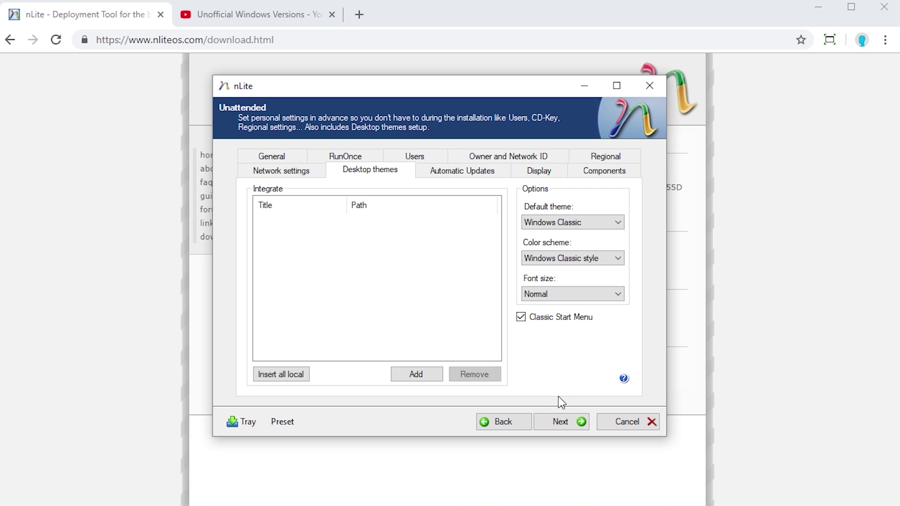
On the Options page's General list, set OEM Branding to Enabled.
left_click(555, 421)
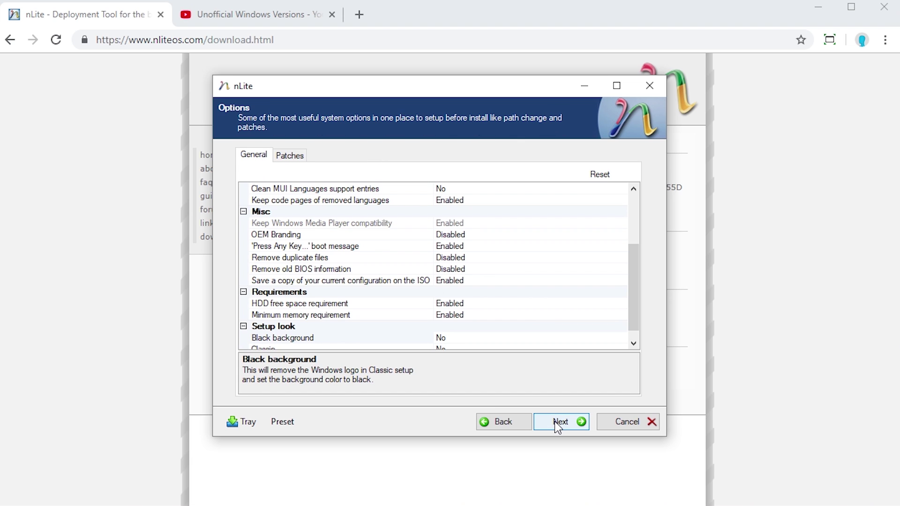
left_click_drag(634, 281, 622, 240)
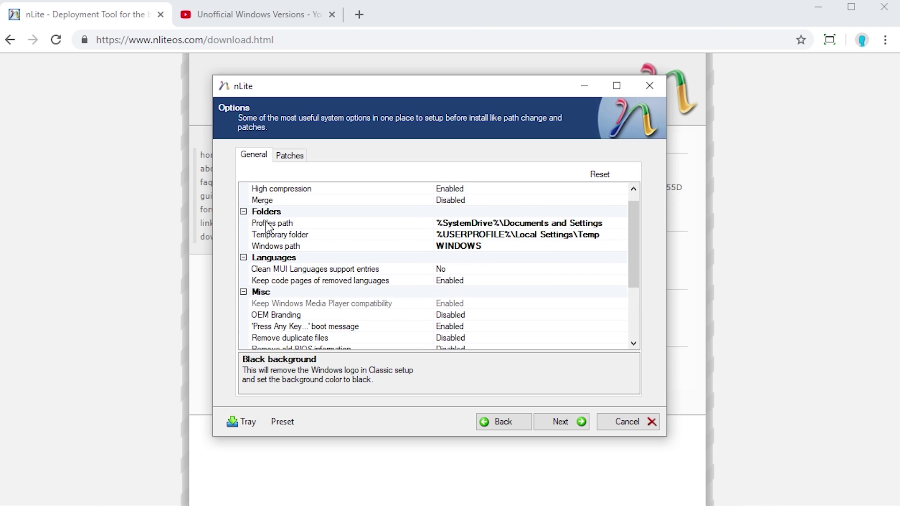
scroll(406, 263, "down", 1)
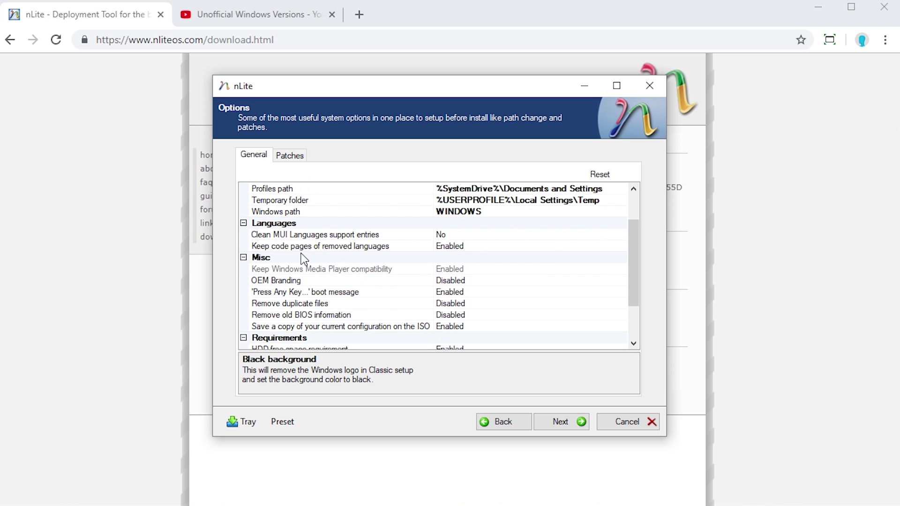
left_click(450, 280)
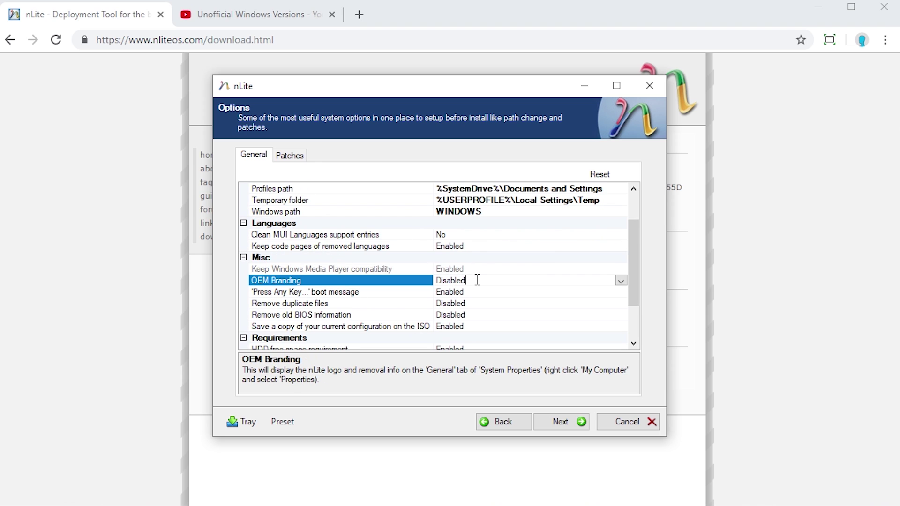
left_click(621, 281)
left_click(439, 292)
Set the Classic setup look to Yes.
scroll(383, 312, "down", 1)
left_click(332, 258)
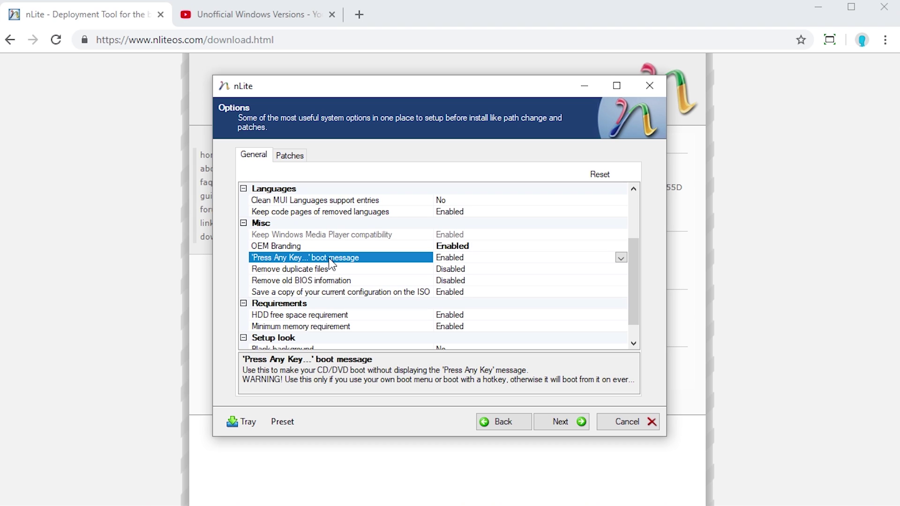
left_click(327, 345)
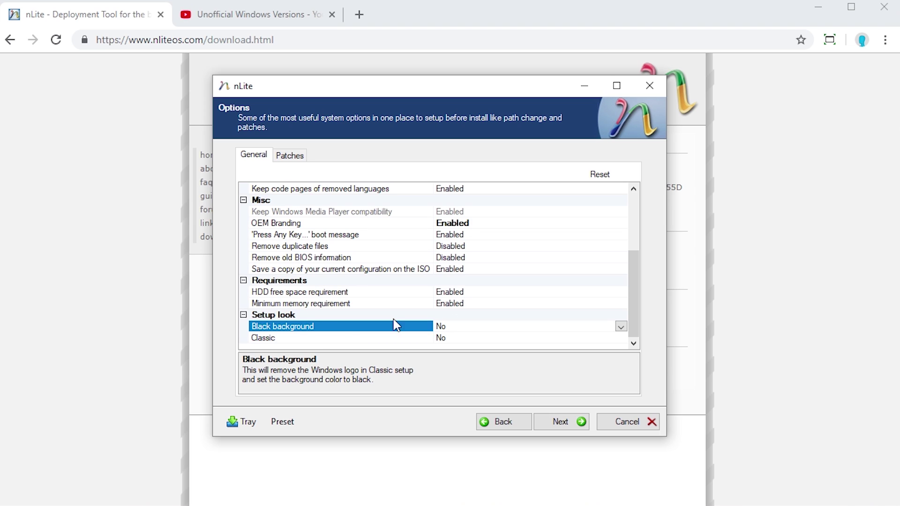
left_click(615, 340)
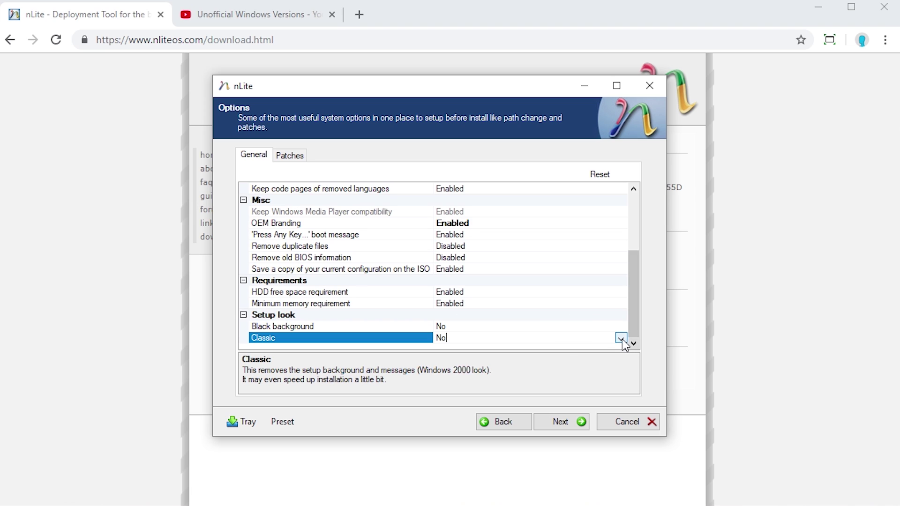
left_click(620, 339)
left_click(512, 348)
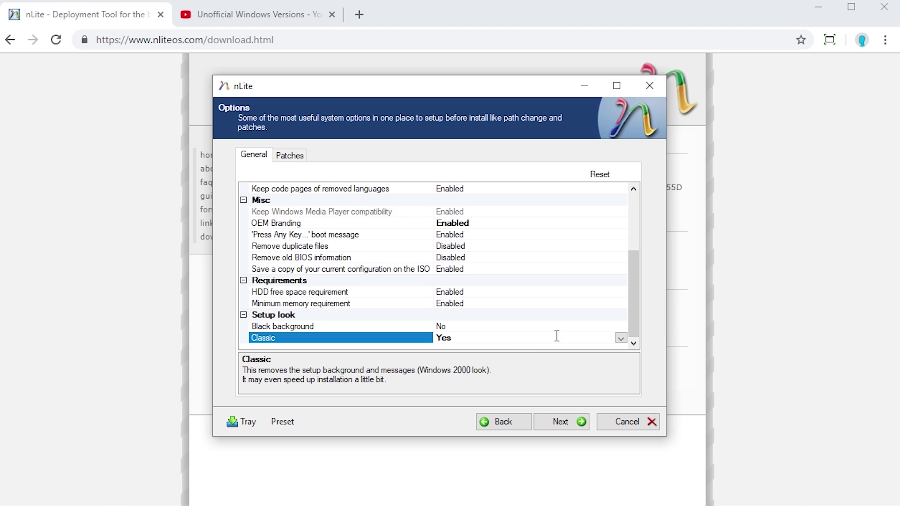
Review the Black background, HDD free space and Patches settings, then return to General.
left_click(523, 325)
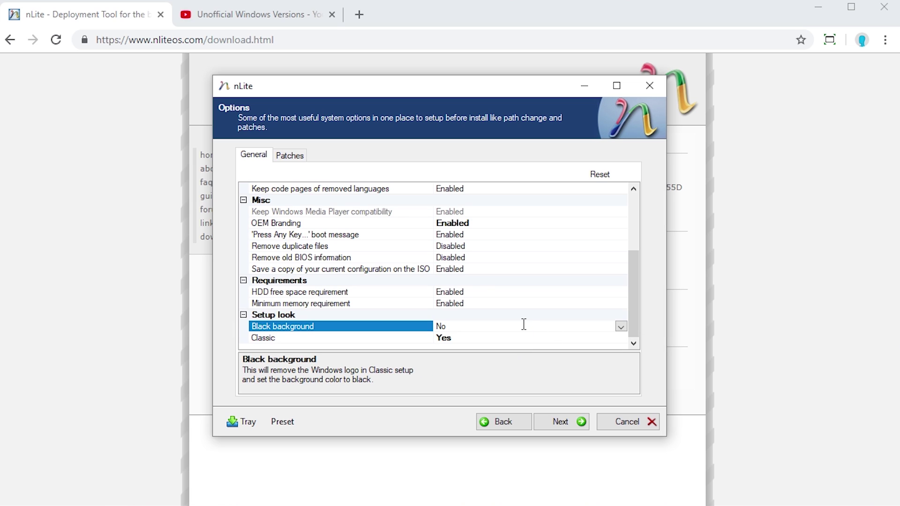
double_click(523, 325)
left_click(454, 292)
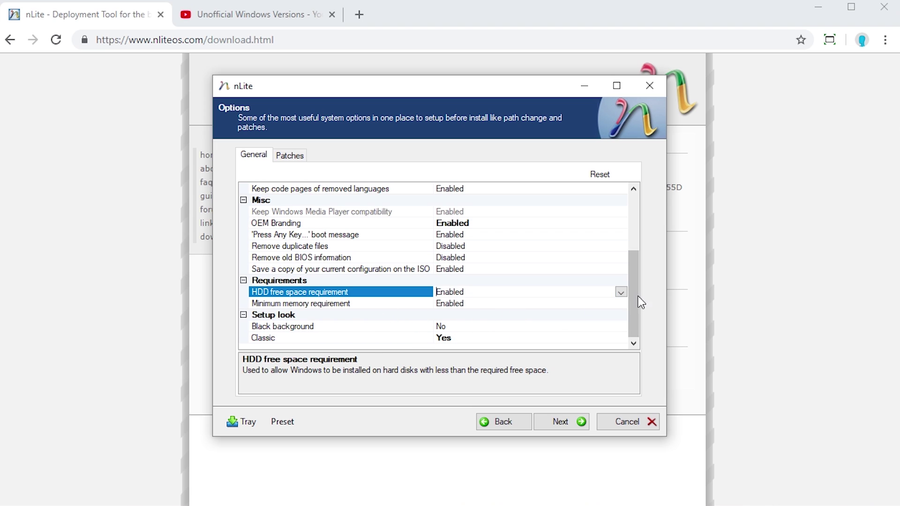
scroll(635, 296, "up", 3)
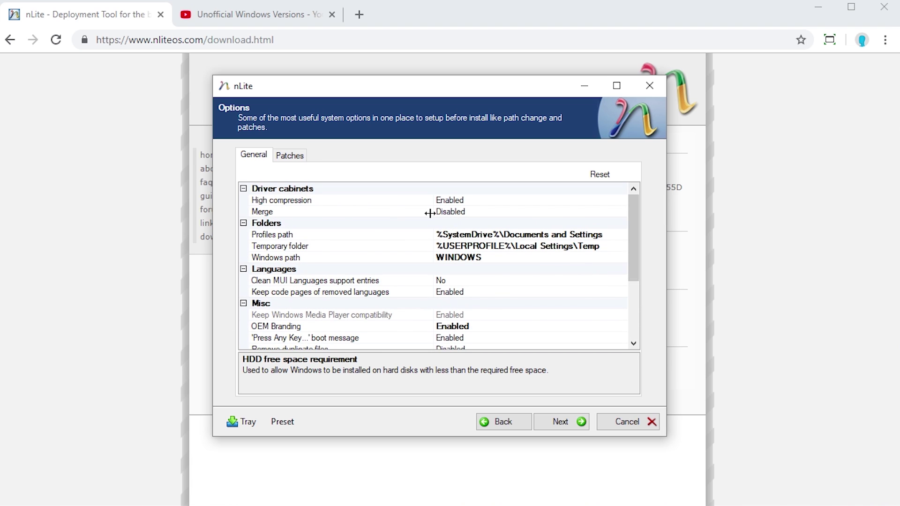
left_click(290, 156)
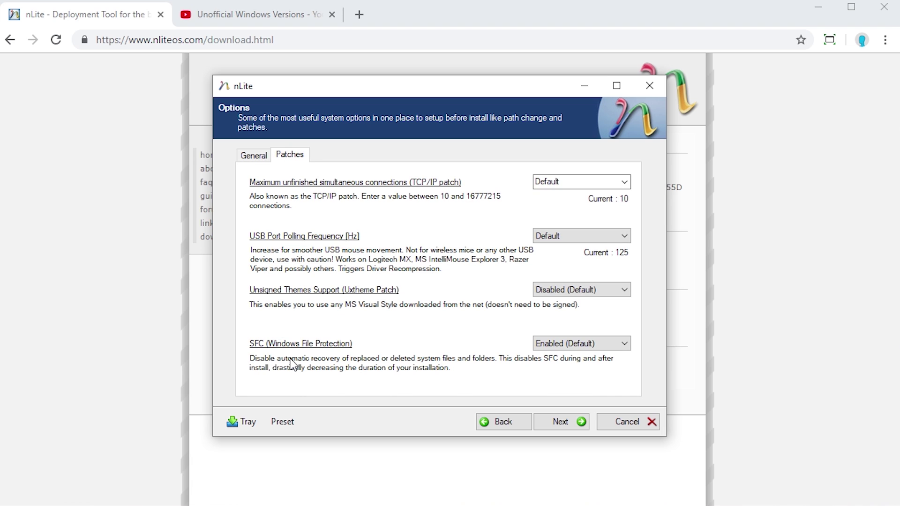
left_click(248, 154)
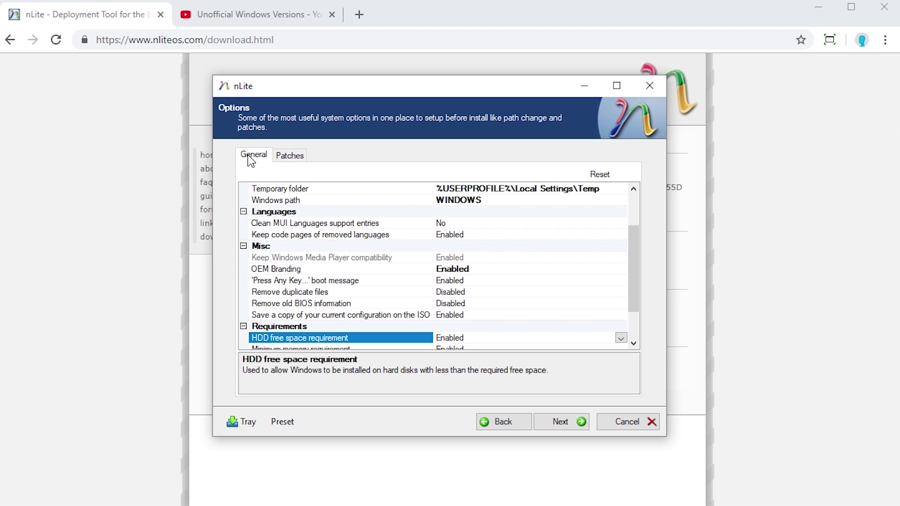
In the Start Menu tweaks, show Control Panel as a menu.
left_click(577, 424)
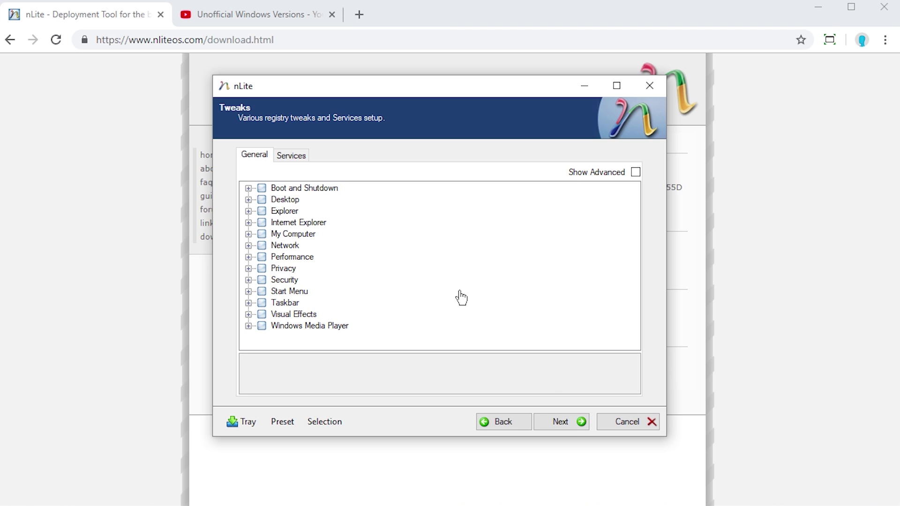
left_click(249, 291)
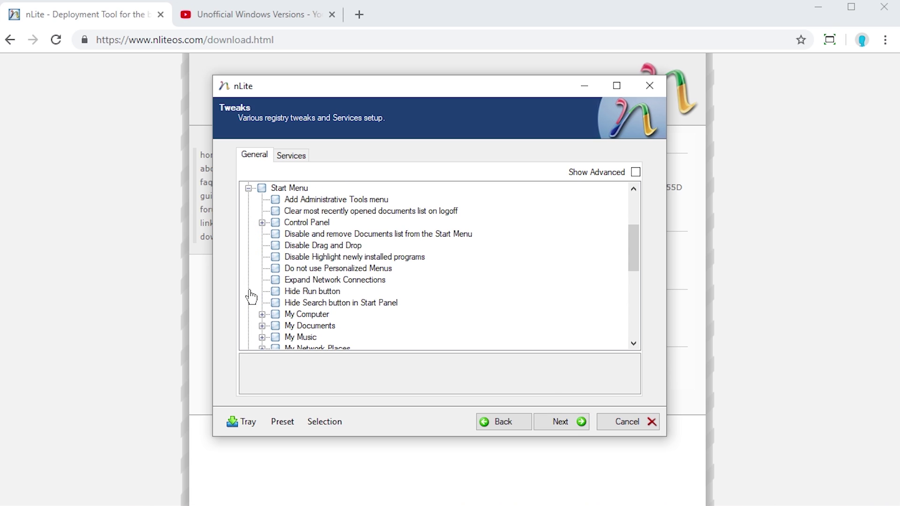
left_click(262, 223)
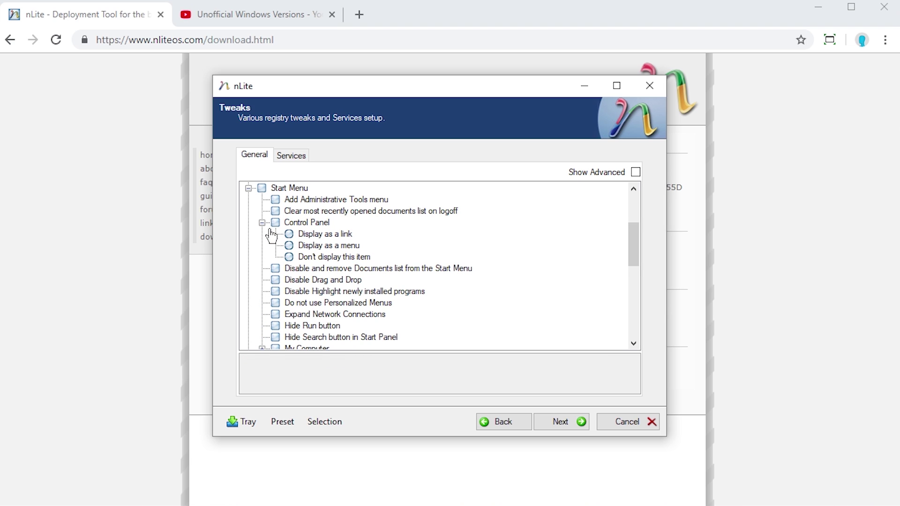
left_click(289, 246)
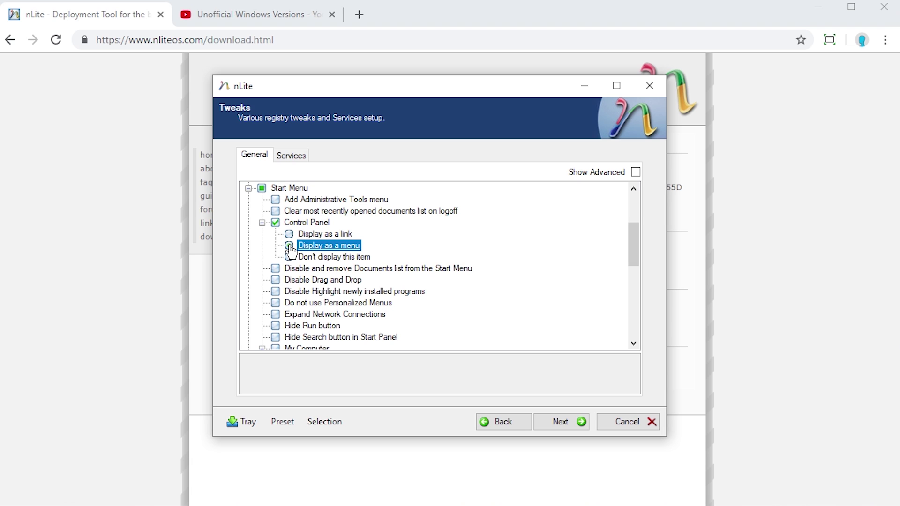
Set My Computer, My Documents and My Music to 'Don't display this item'.
scroll(288, 250, "down", 1)
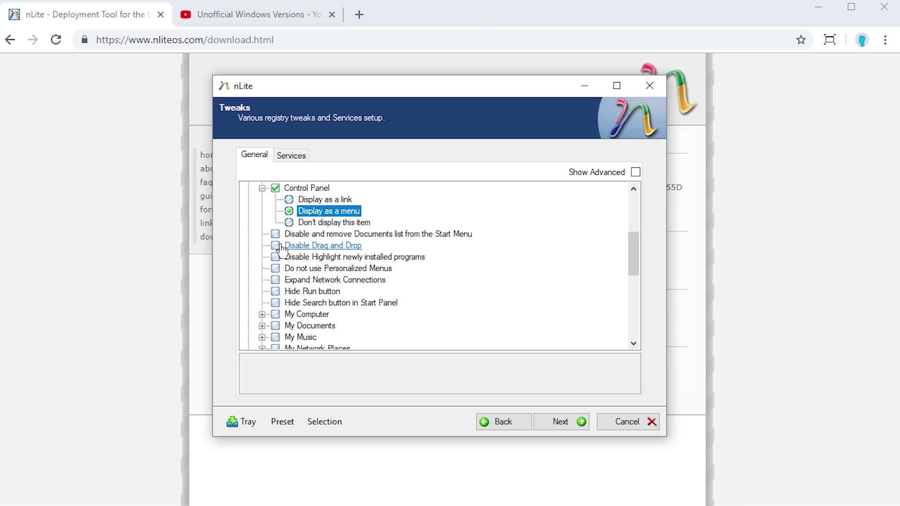
scroll(281, 269, "down", 1)
left_click(262, 280)
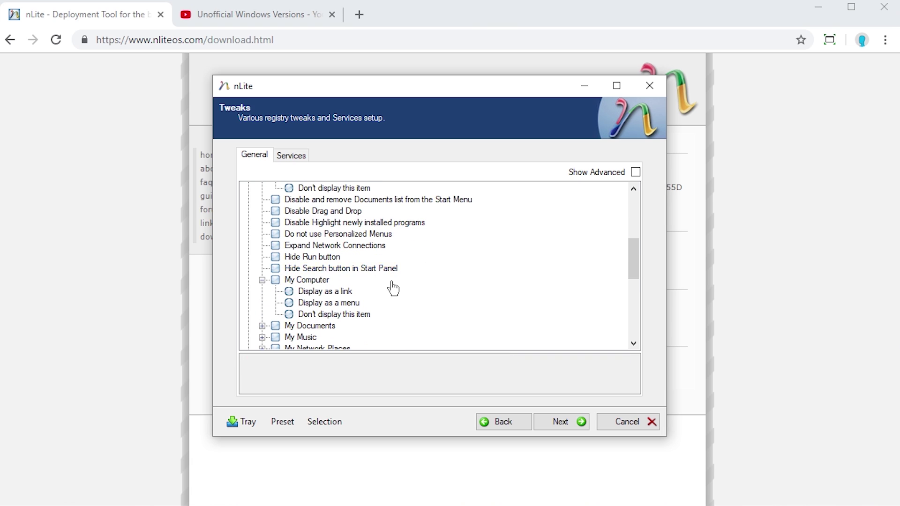
left_click(289, 314)
scroll(288, 304, "down", 1)
left_click(262, 292)
left_click(290, 326)
scroll(288, 328, "down", 1)
left_click(262, 303)
left_click(289, 337)
Set My Network Places, My Pictures and Network Connections to 'Don't display this item'.
scroll(266, 338, "down", 1)
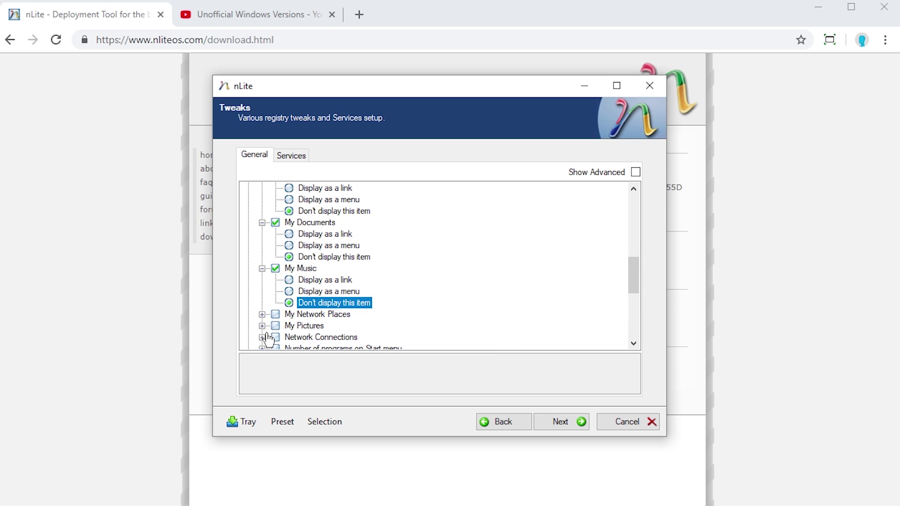
left_click(262, 314)
scroll(262, 314, "down", 1)
left_click(289, 302)
scroll(260, 323, "down", 1)
left_click(262, 280)
left_click(289, 314)
scroll(248, 330, "down", 1)
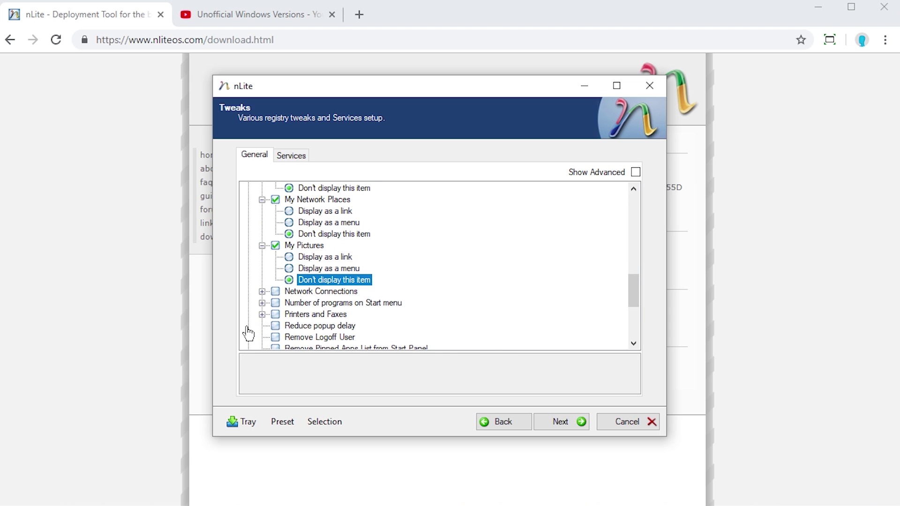
left_click(262, 291)
left_click(290, 313)
scroll(287, 326, "down", 4)
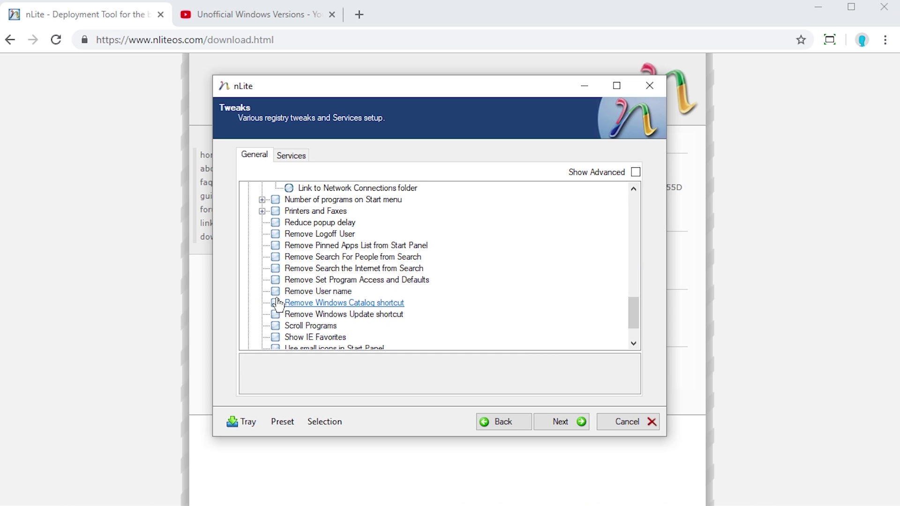
Enable Remove User name, Show IE Favorites, small Start Panel icons and Disable Balloon Tips, removing Windows Update.
left_click(276, 291)
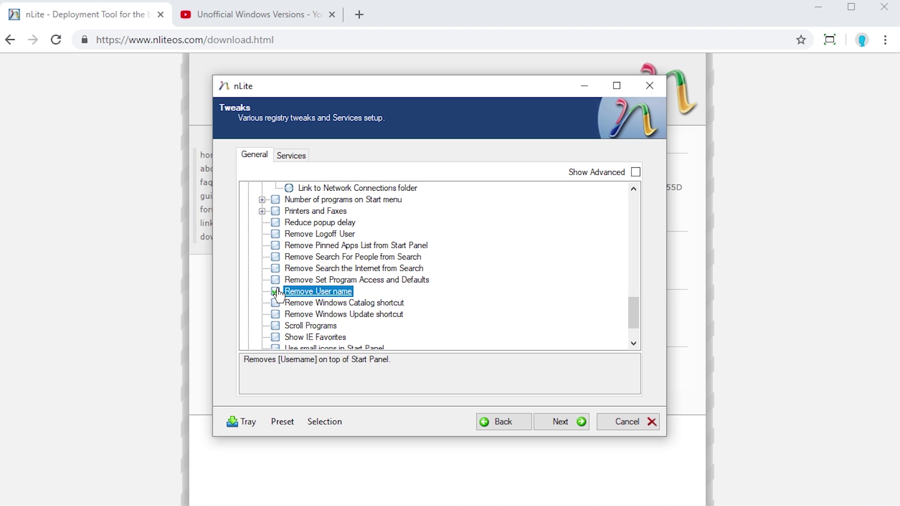
left_click(276, 314)
scroll(328, 328, "down", 1)
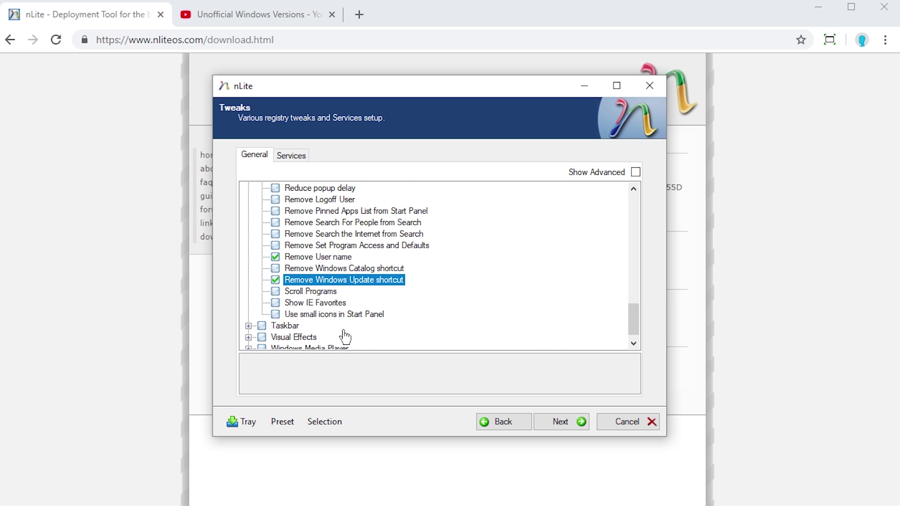
left_click(291, 302)
left_click(276, 314)
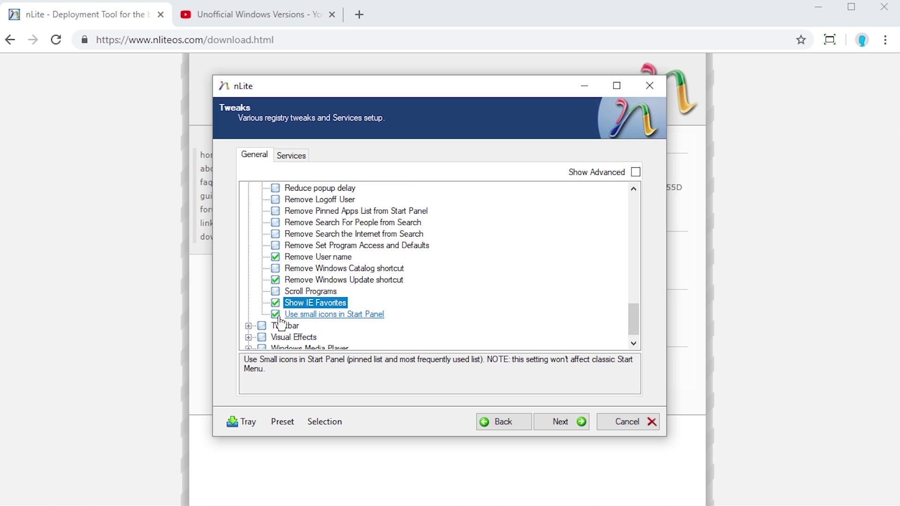
double_click(284, 325)
In the Taskbar tweaks, disable hiding of inactive tray icons.
left_click(295, 257)
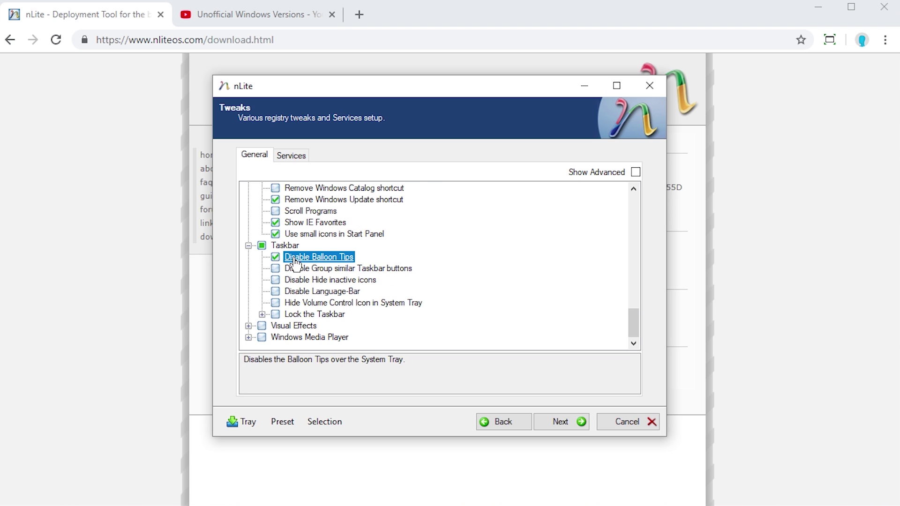
left_click(276, 280)
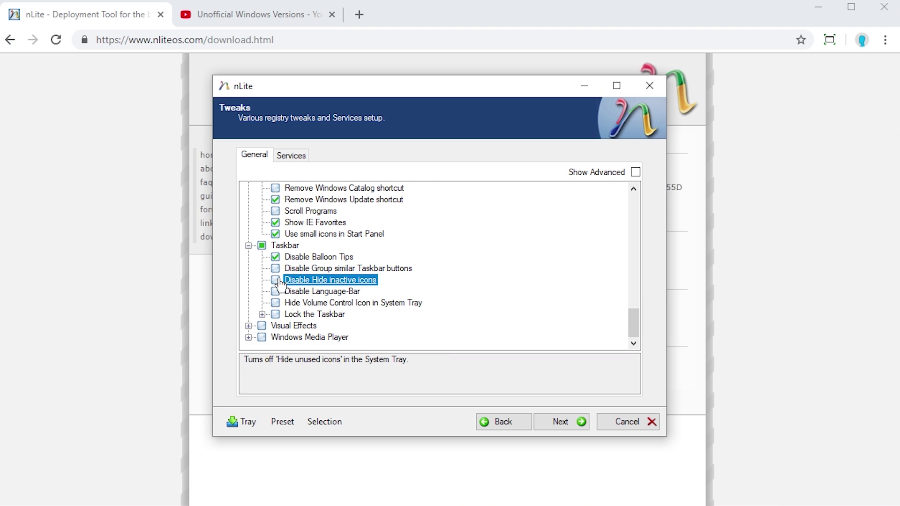
left_click(292, 316)
double_click(275, 327)
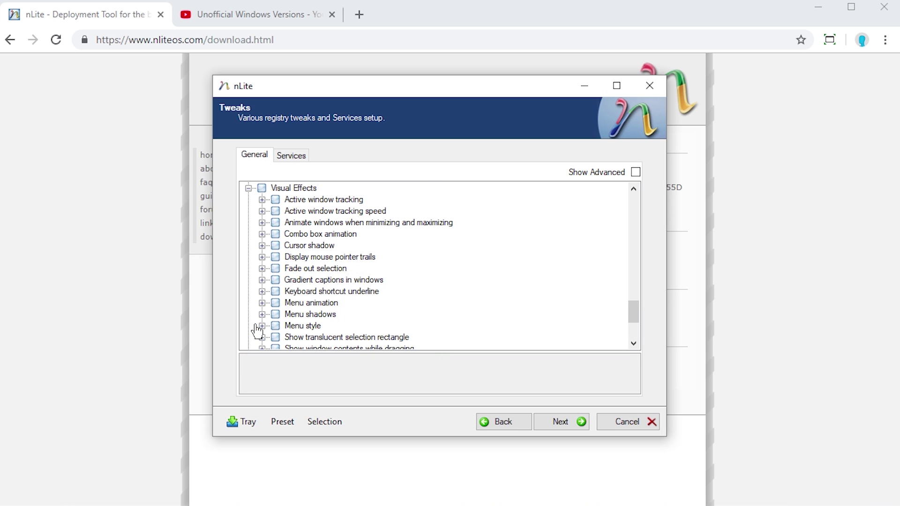
Set Visual Effects menu shadows to Enable and tick Show Advanced to list advanced tweaks.
left_click(283, 246)
scroll(279, 262, "down", 3)
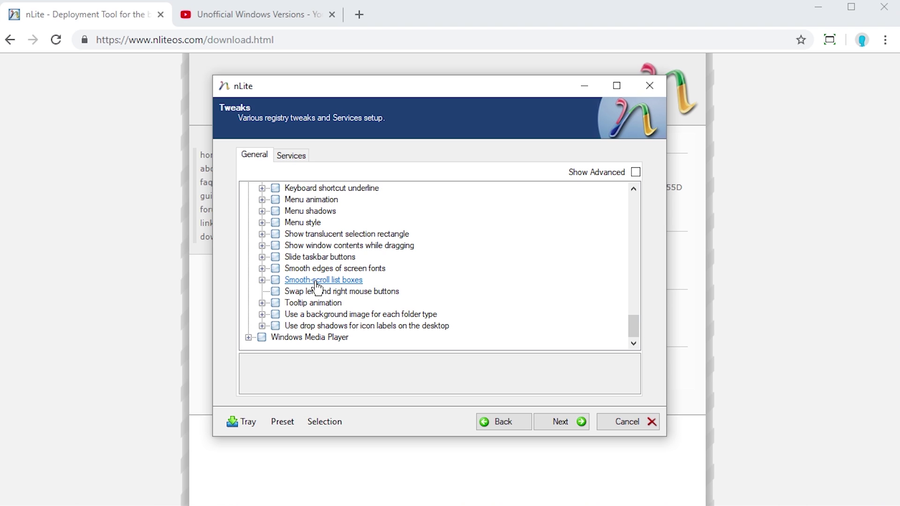
left_click(248, 338)
scroll(323, 345, "down", 1)
scroll(356, 338, "up", 15)
scroll(372, 331, "up", 10)
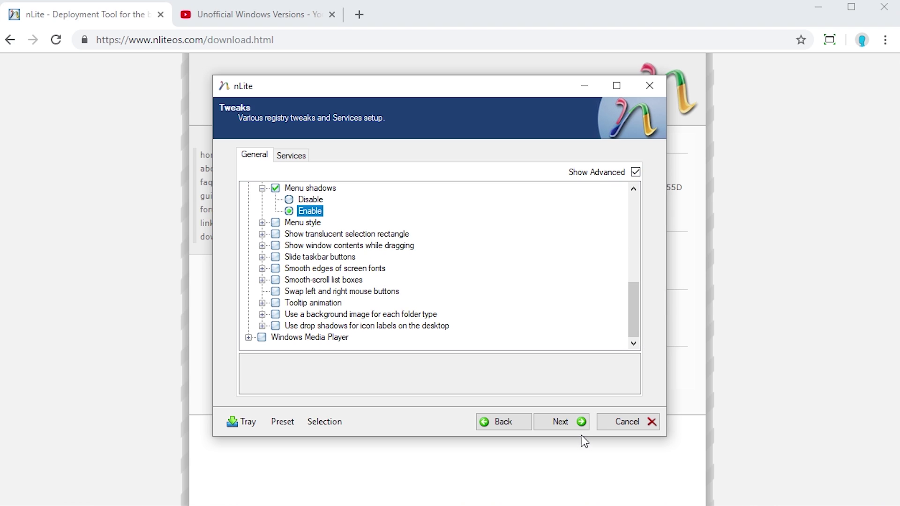
Answer Yes to 'Apply changes?' and let nLite process the installation.
left_click(560, 415)
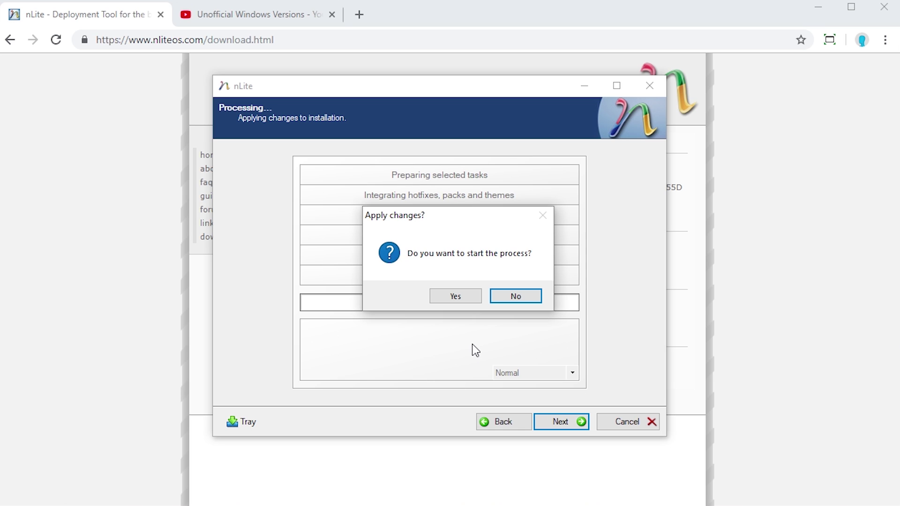
left_click(453, 296)
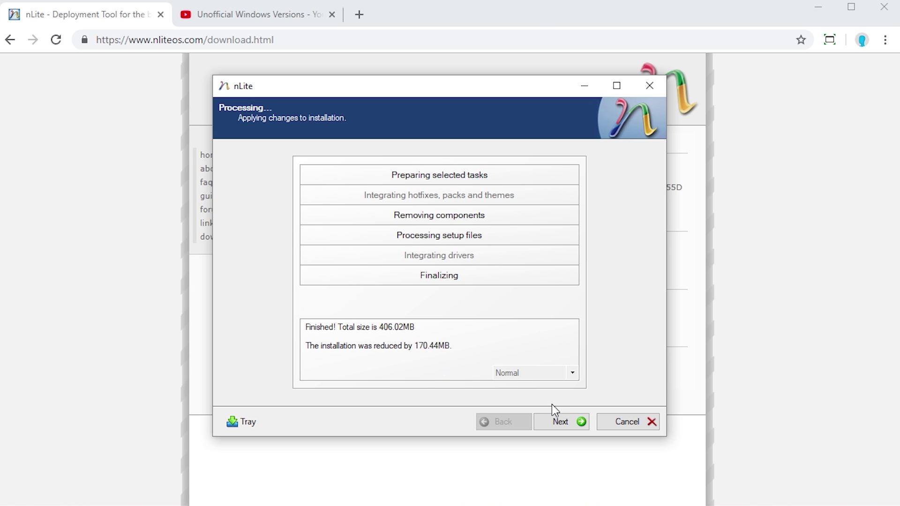
Set the Bootable ISO mode to Create Image with label mjdXP, then choose Make ISO.
left_click(569, 425)
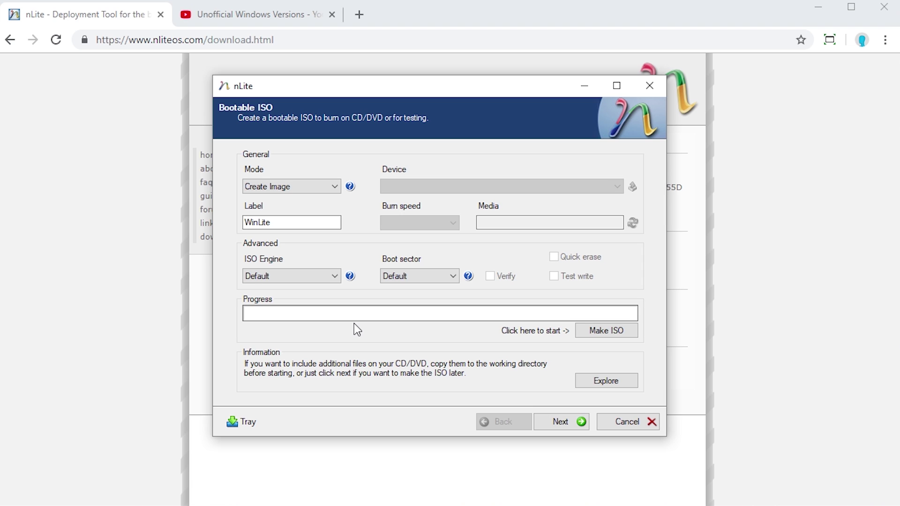
left_click(270, 186)
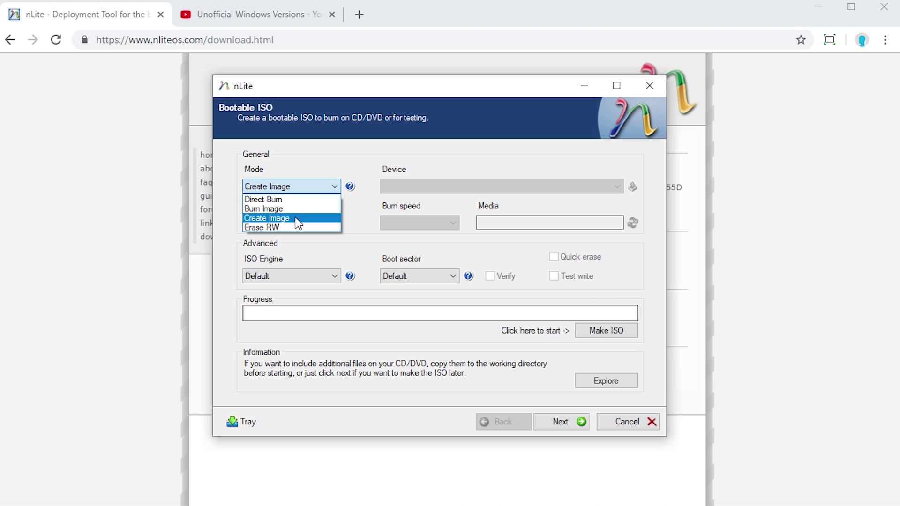
left_click(298, 222)
double_click(285, 222)
key("BackSpace")
type("mjdXP")
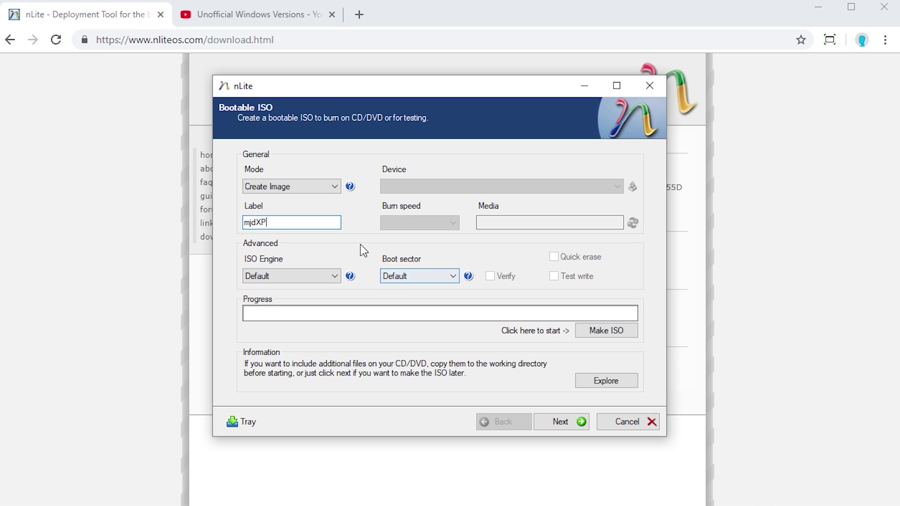
left_click(398, 275)
Save the ISO as mjdXP in the Updates, Tools, & Drivers folder.
left_click(588, 332)
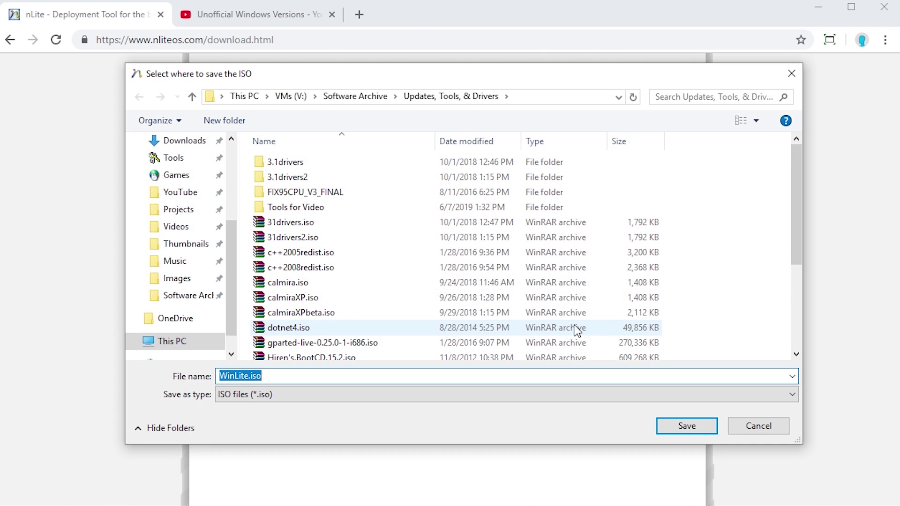
key("BackSpace")
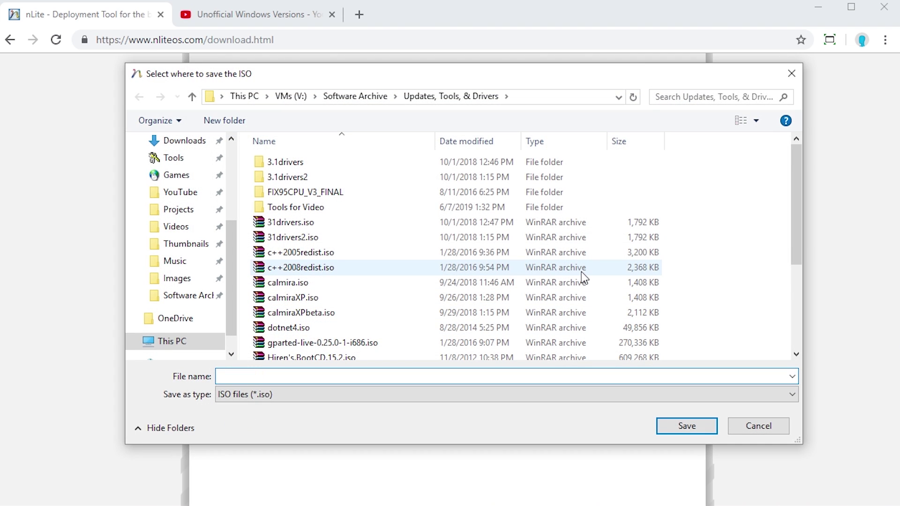
type("mjdXP")
left_click(676, 431)
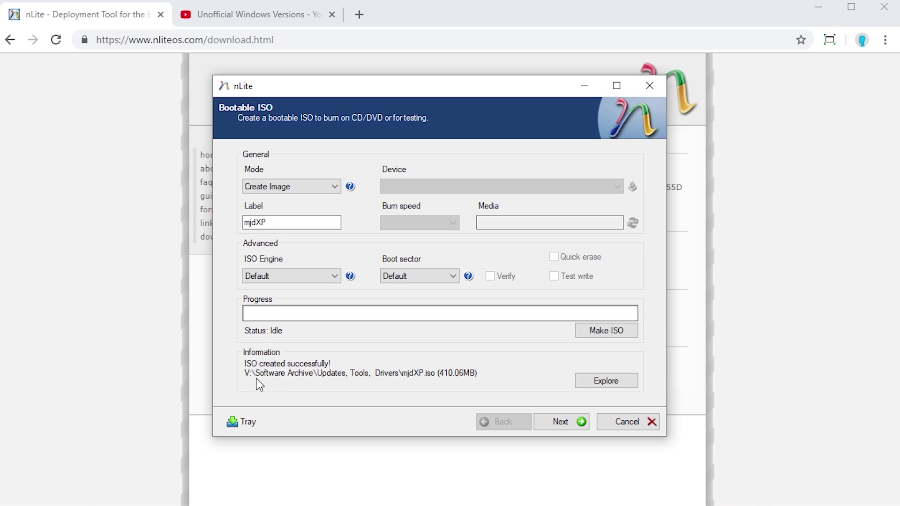
Advance to the 'Customization finished!' page.
left_click(565, 420)
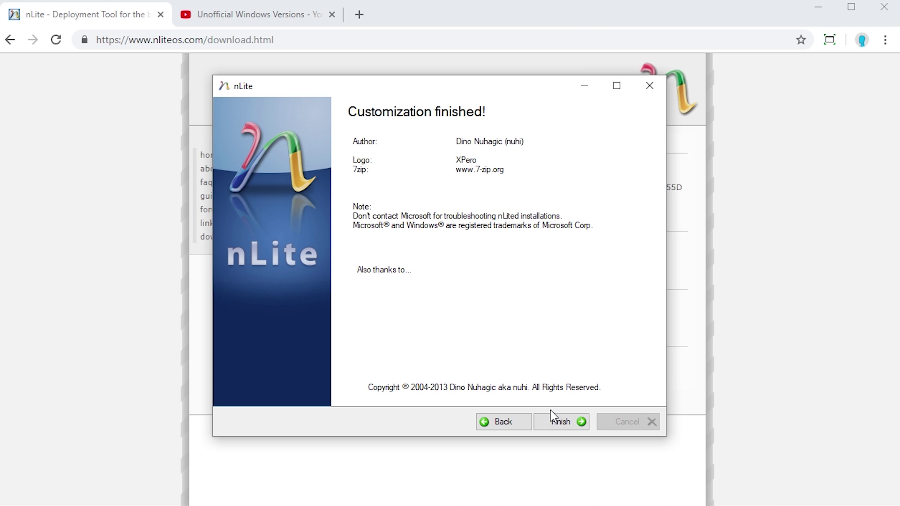